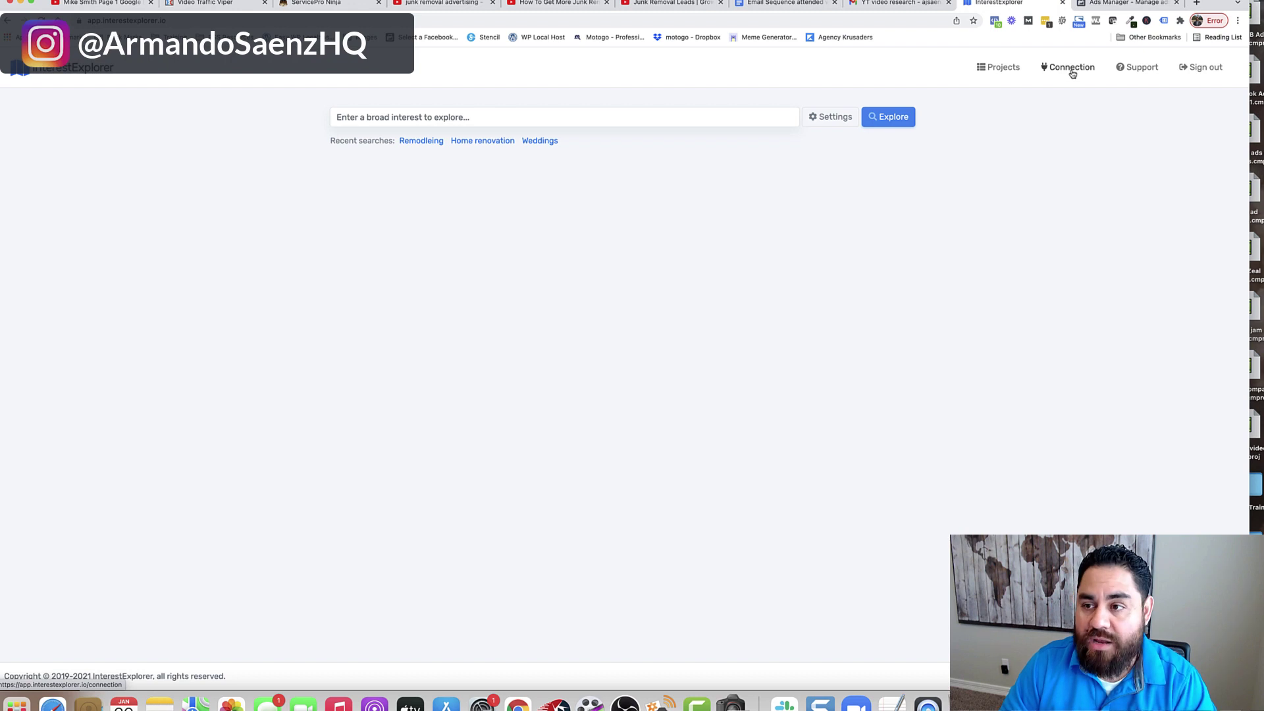
{"action": "left_click", "coordinate": [451, 117]}
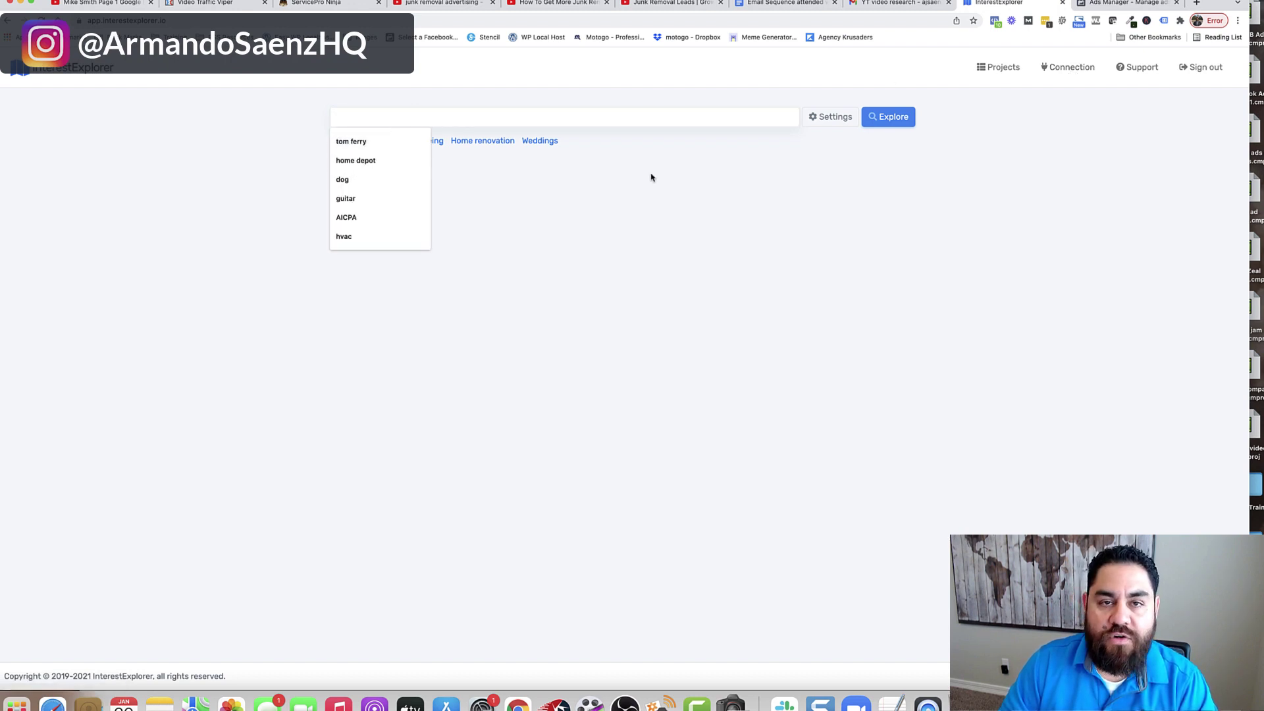
{"action": "left_click", "coordinate": [651, 177]}
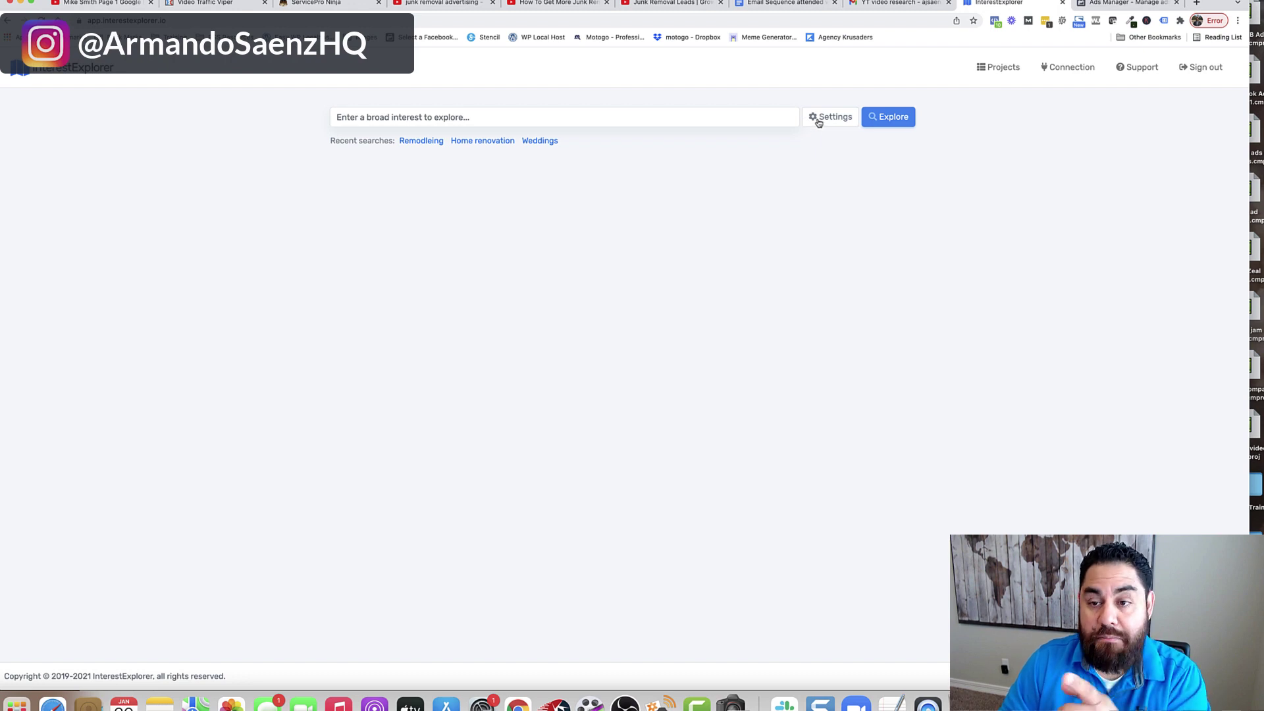
Step: Open the search settings and look through the available language options alongside the minimum and maximum audience size
{"action": "left_click", "coordinate": [819, 123]}
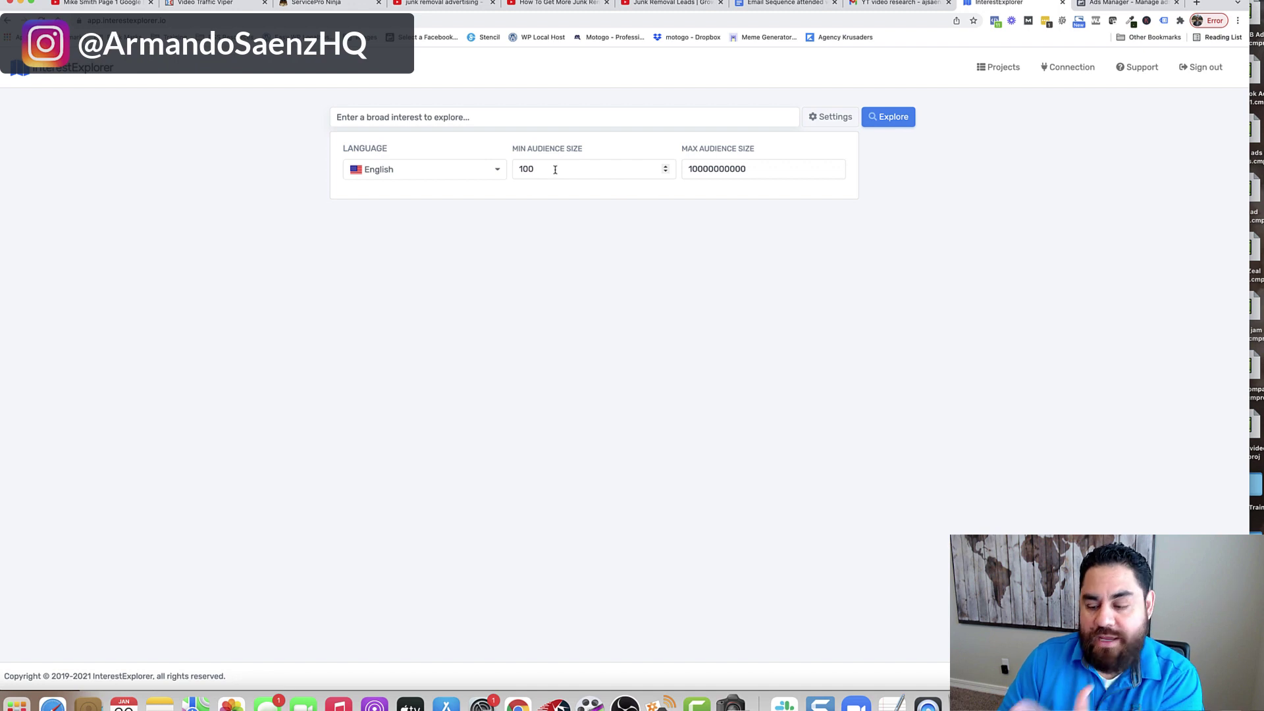
{"action": "left_click", "coordinate": [496, 170]}
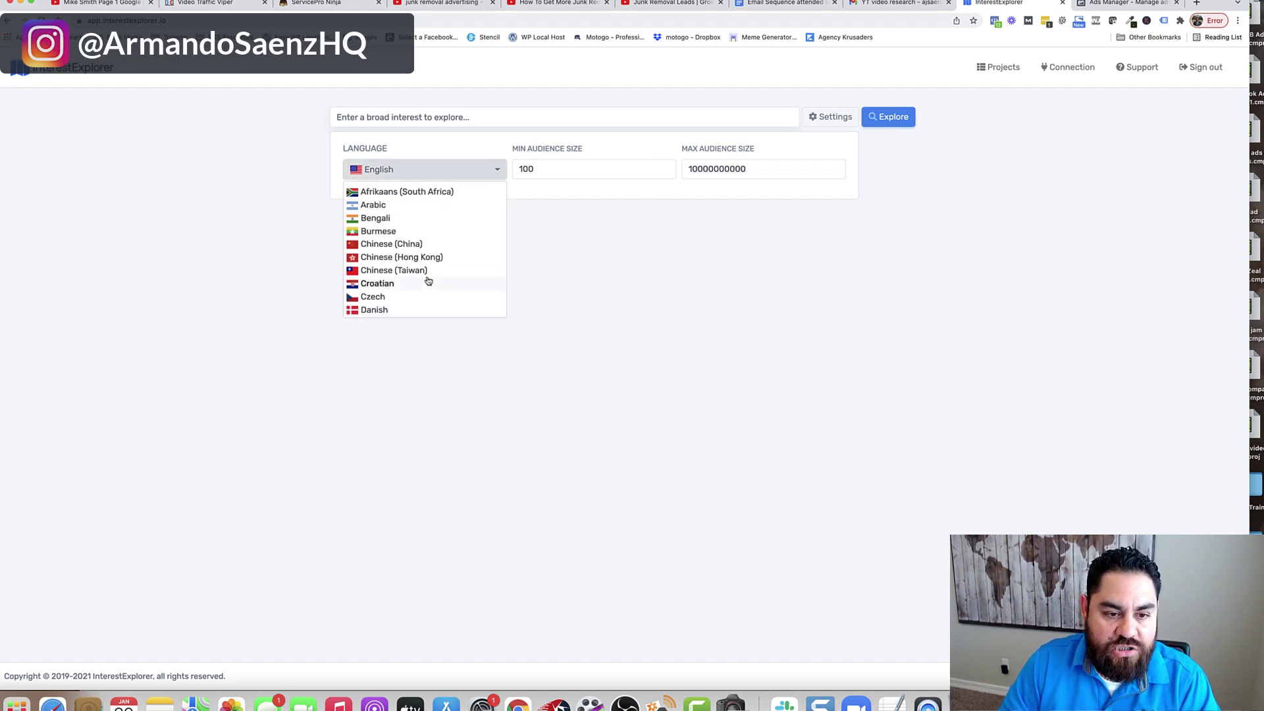
{"action": "scroll", "coordinate": [428, 281], "scroll_direction": "down", "scroll_amount": 10}
{"action": "scroll", "coordinate": [429, 281], "scroll_direction": "up", "scroll_amount": 10}
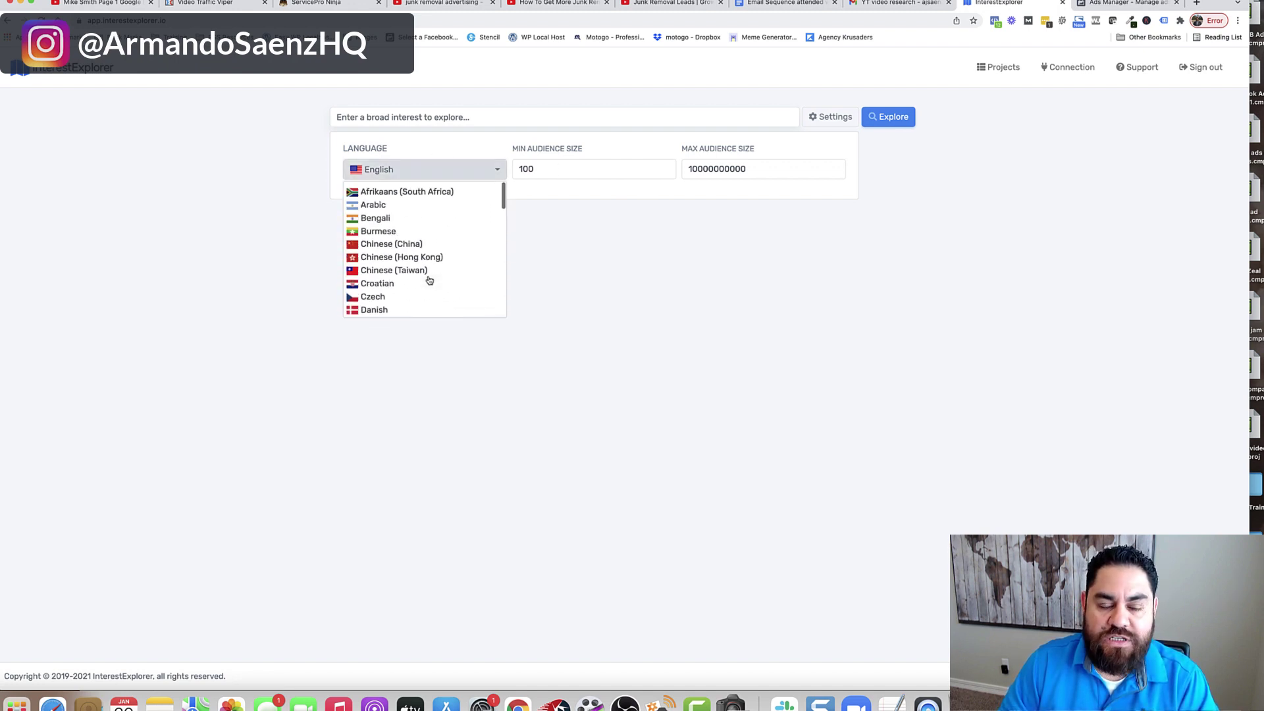
{"action": "scroll", "coordinate": [429, 281], "scroll_direction": "down", "scroll_amount": 10}
{"action": "scroll", "coordinate": [428, 282], "scroll_direction": "up", "scroll_amount": 9}
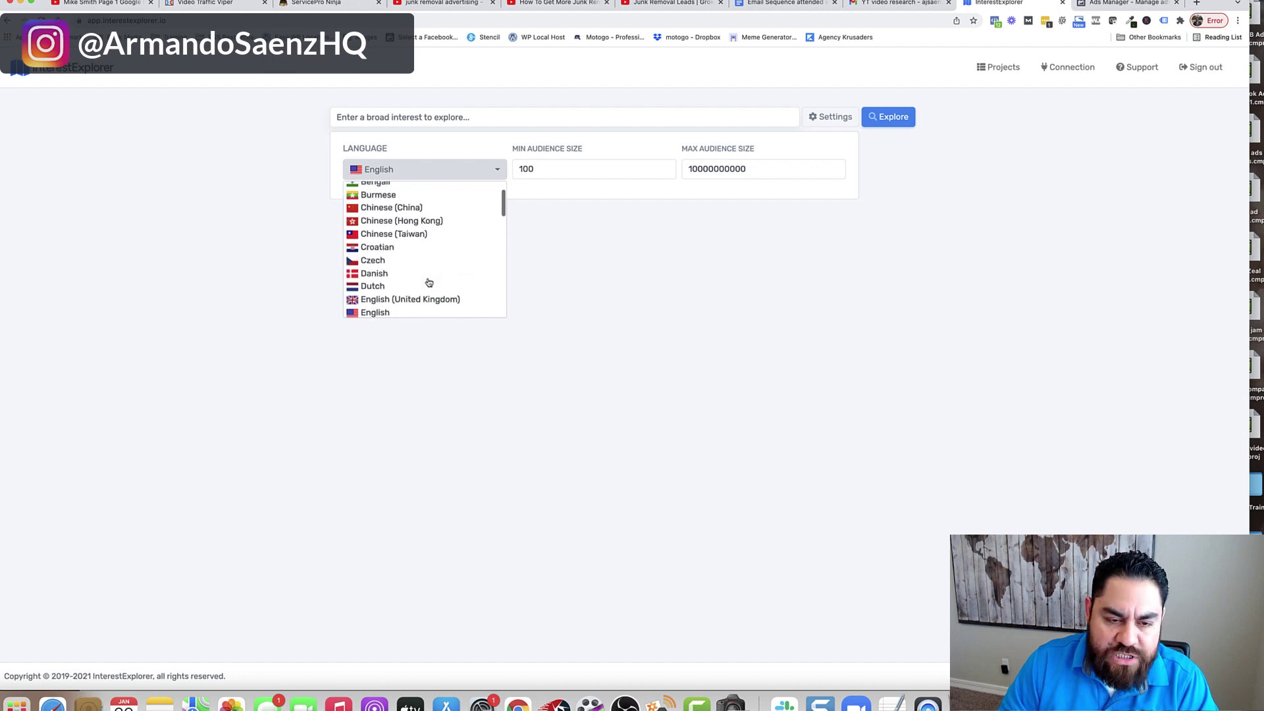
{"action": "scroll", "coordinate": [429, 282], "scroll_direction": "up", "scroll_amount": 1}
{"action": "left_click", "coordinate": [555, 271]}
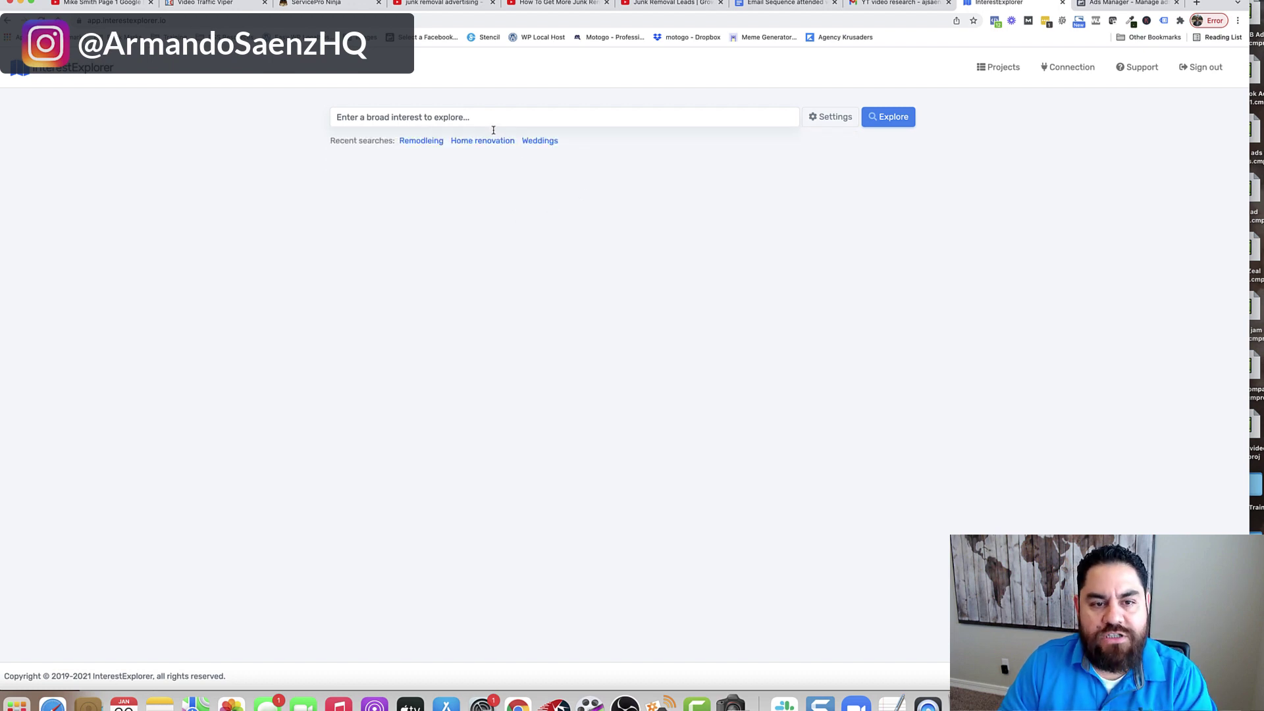
Step: Explore interests related to the broad interest "weddings"
{"action": "left_click", "coordinate": [469, 118]}
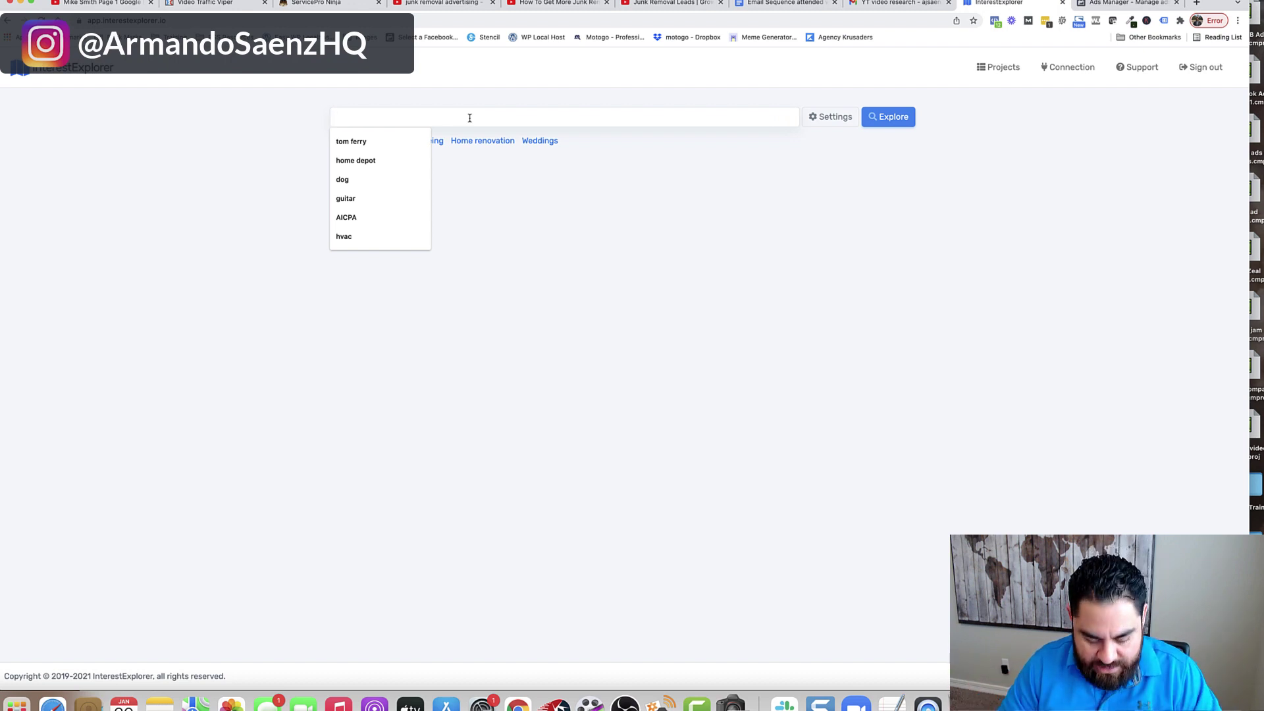
{"action": "type", "text": "weddin"}
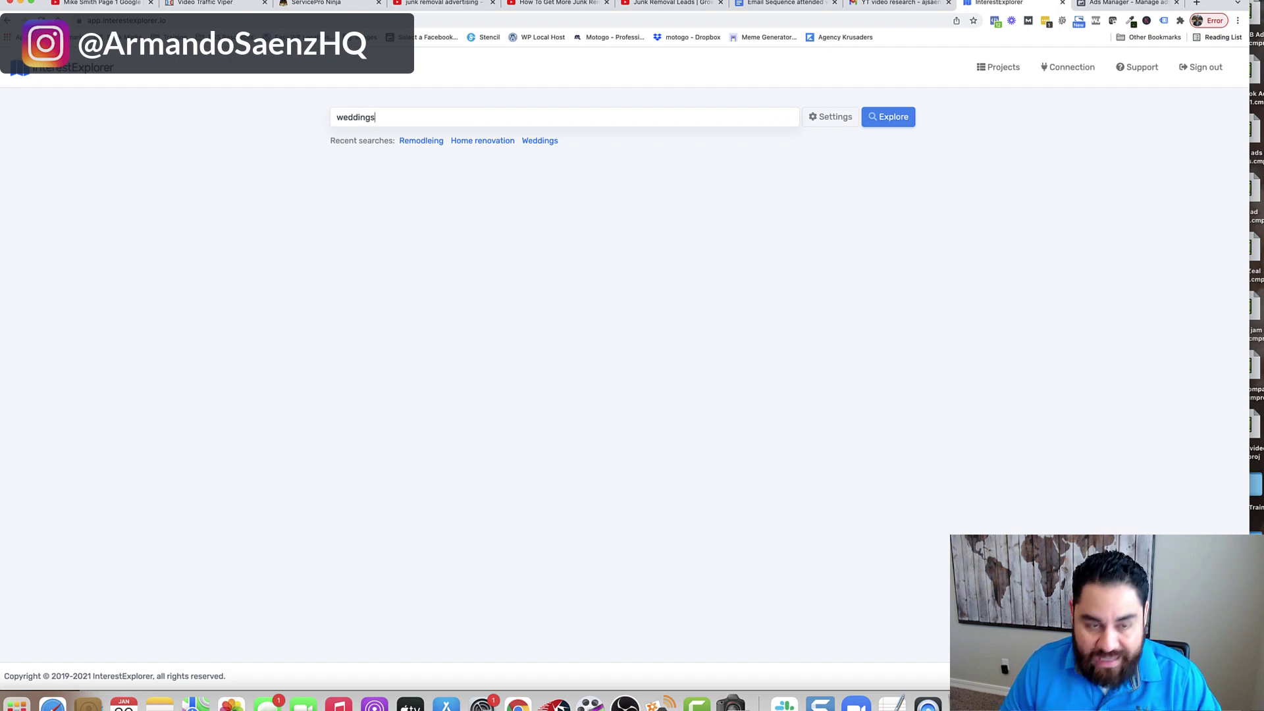
{"action": "type", "text": "gs"}
{"action": "key", "text": "Return"}
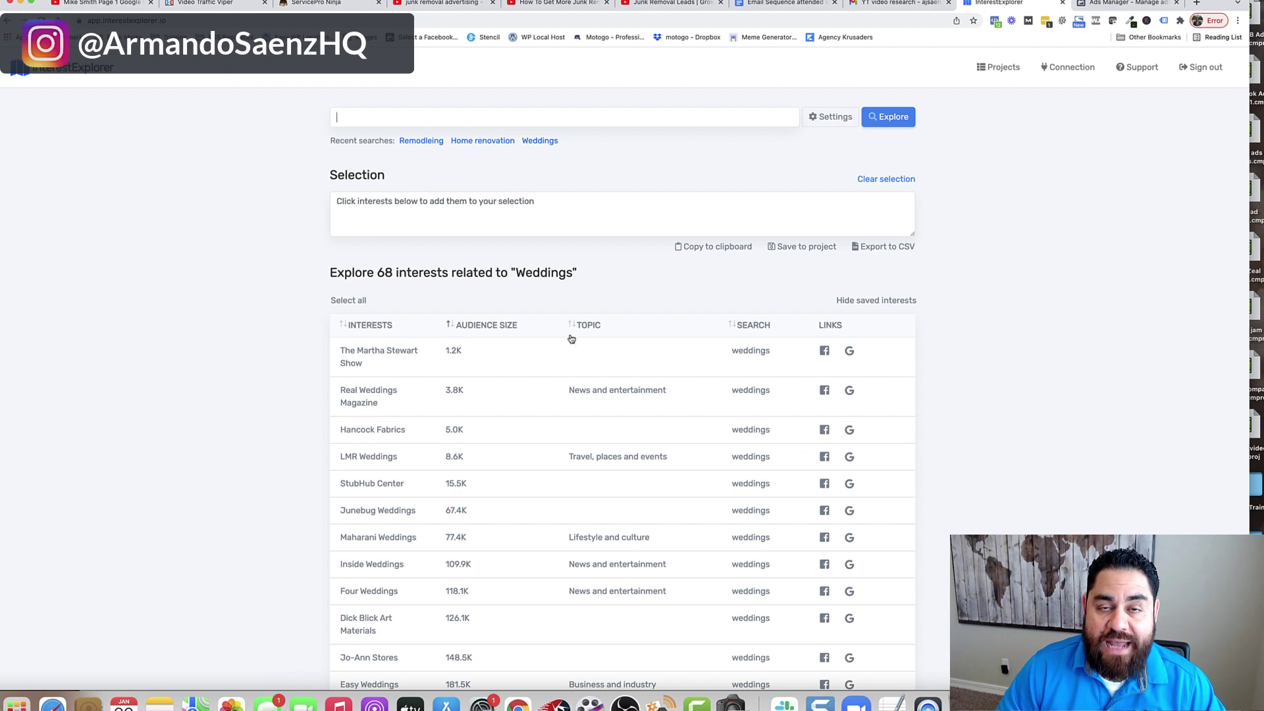
Step: Look up the LMR Weddings interest on Facebook from the interest list, and return to InterestExplorer
{"action": "scroll", "coordinate": [571, 338], "scroll_direction": "down", "scroll_amount": 3}
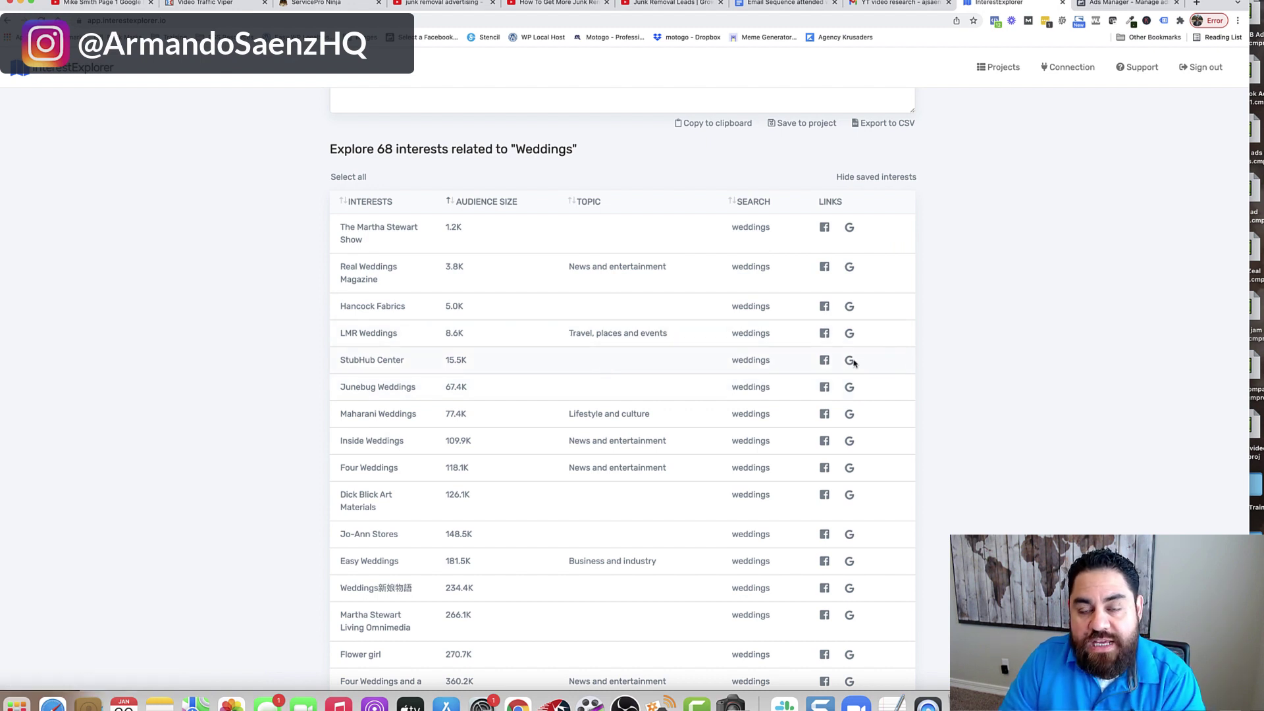
{"action": "scroll", "coordinate": [823, 355], "scroll_direction": "down", "scroll_amount": 2}
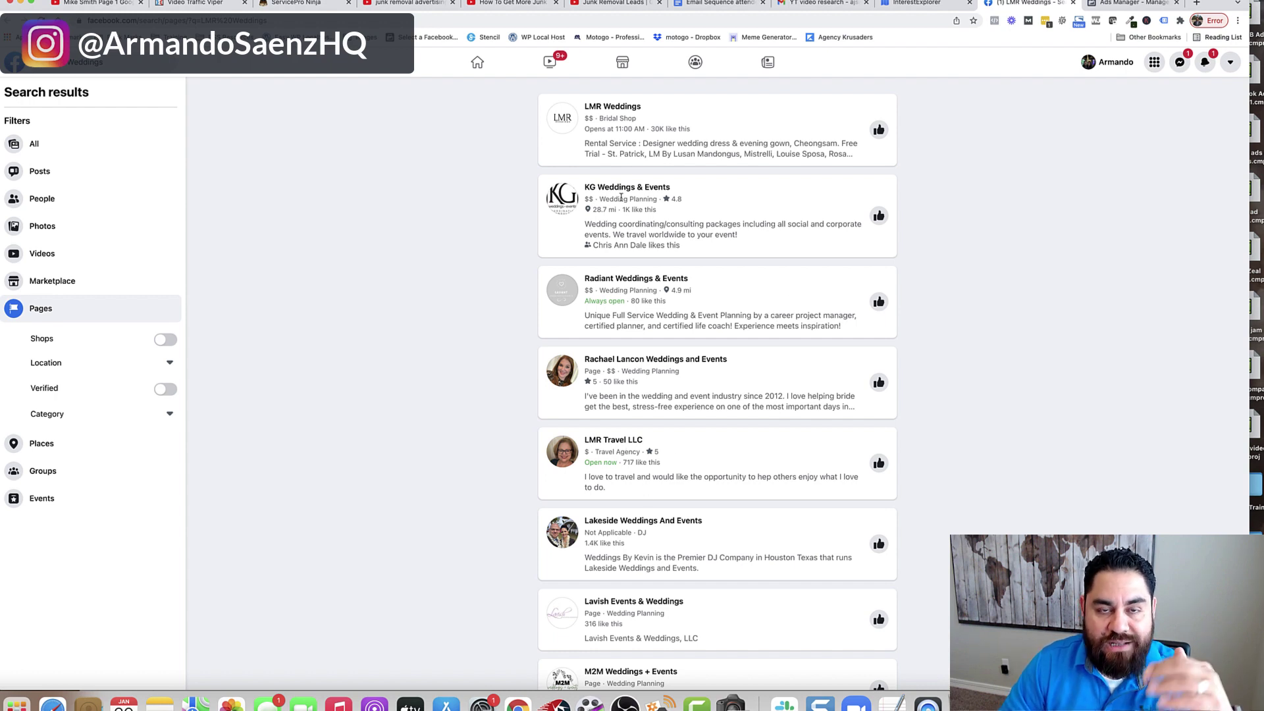
{"action": "mouse_move", "coordinate": [612, 114]}
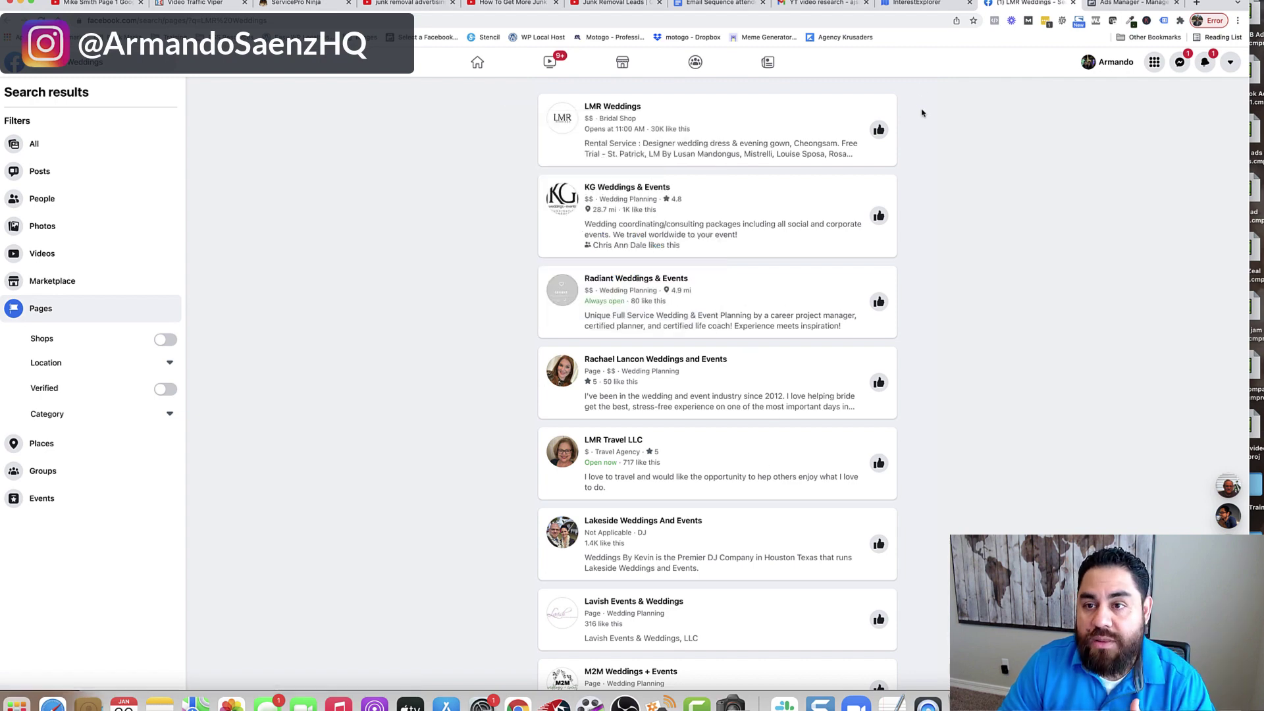
{"action": "left_click", "coordinate": [905, 3]}
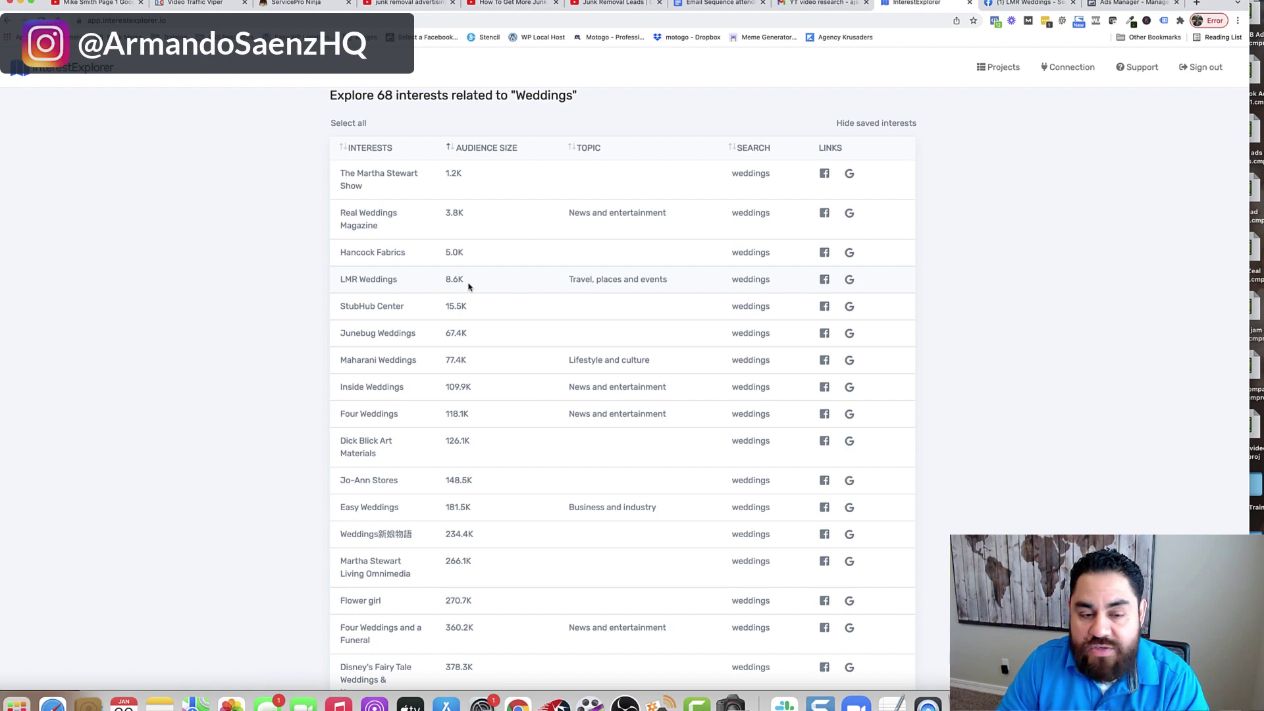
Step: Look up LMR Weddings on Google, and return to InterestExplorer to scan the rest of the weddings interest list
{"action": "left_click", "coordinate": [849, 282]}
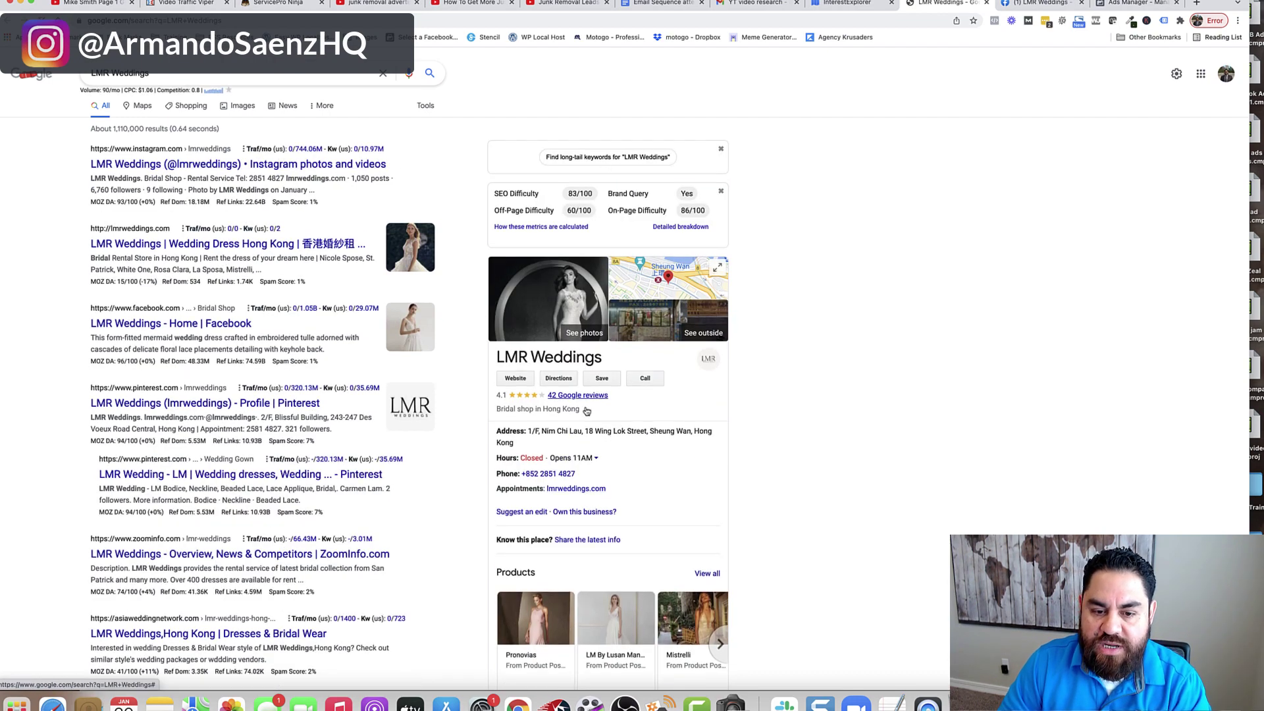
{"action": "left_click", "coordinate": [847, 5]}
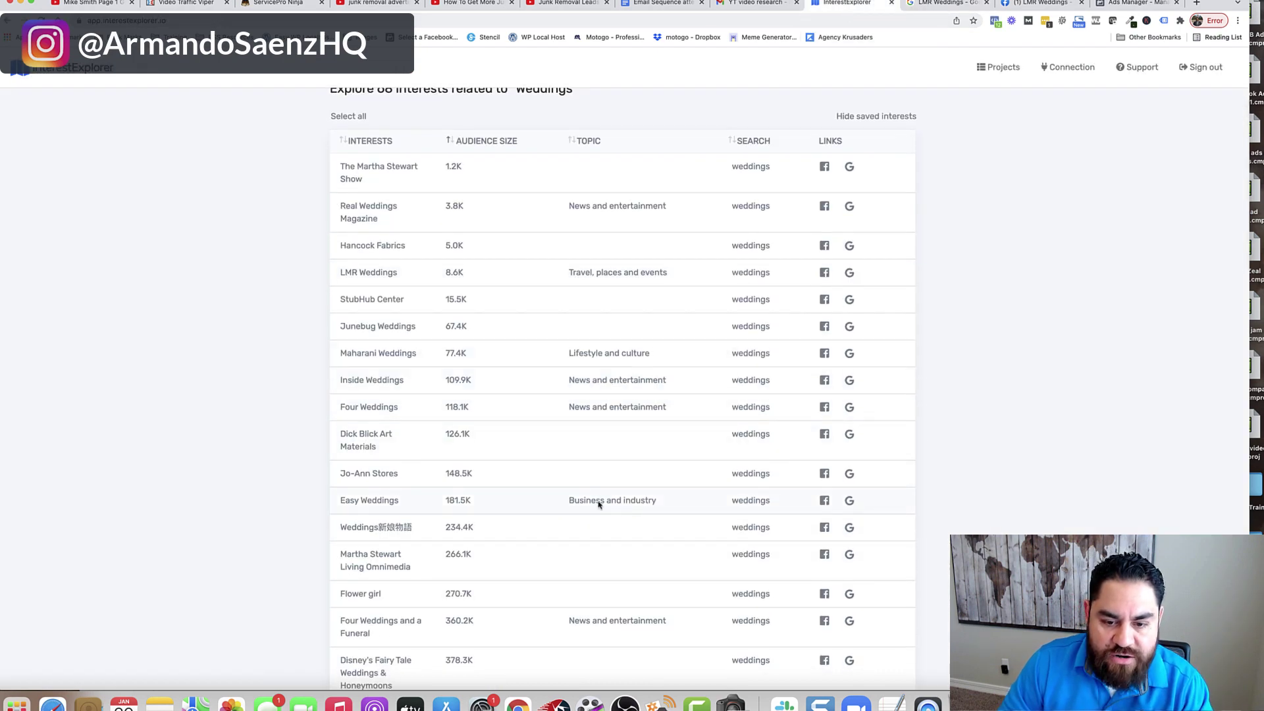
{"action": "scroll", "coordinate": [646, 502], "scroll_direction": "down", "scroll_amount": 5}
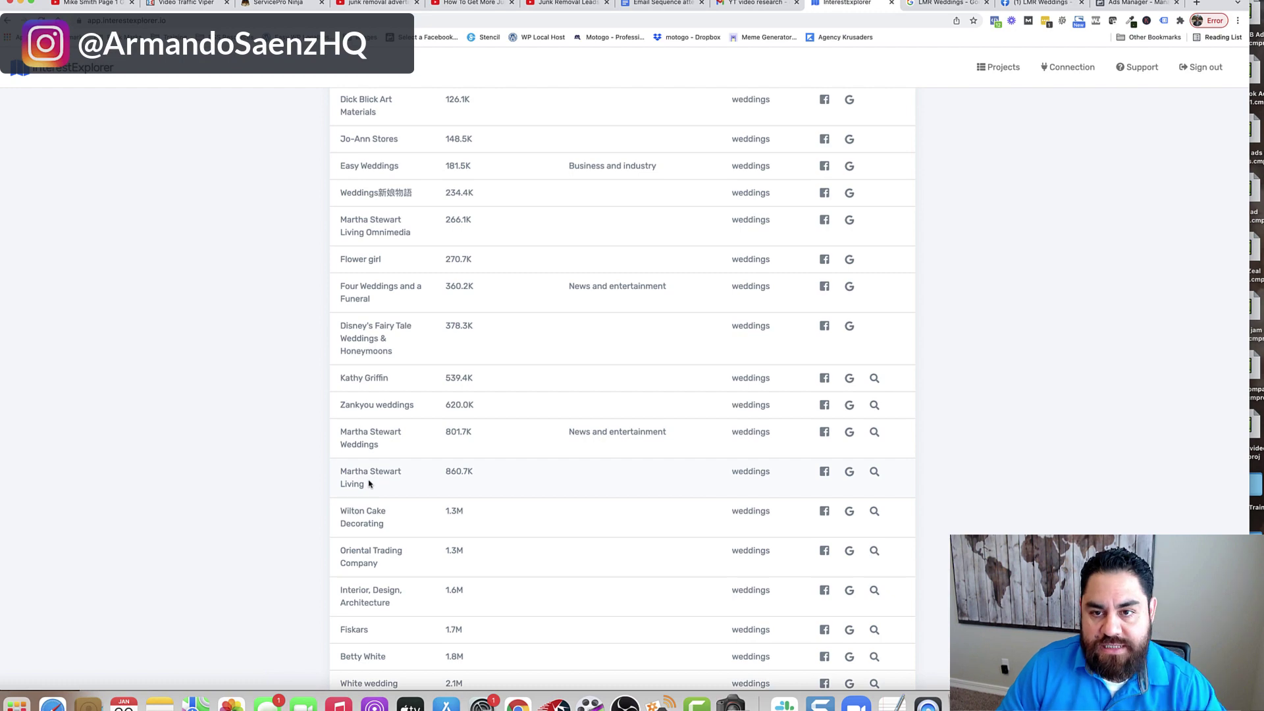
{"action": "scroll", "coordinate": [369, 484], "scroll_direction": "up", "scroll_amount": 10}
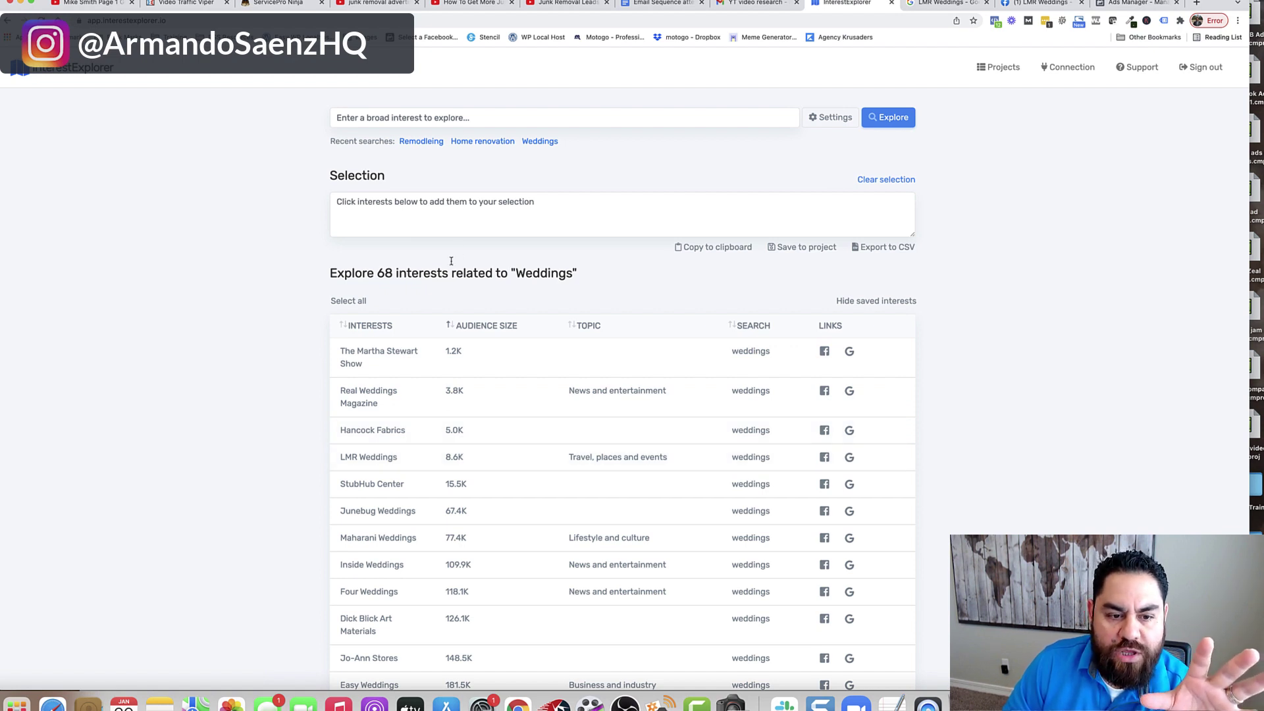
Step: Switch to Ads Manager, search the ad set's detailed targeting for "weddings" and read through the suggested interests
{"action": "left_click", "coordinate": [1133, 3]}
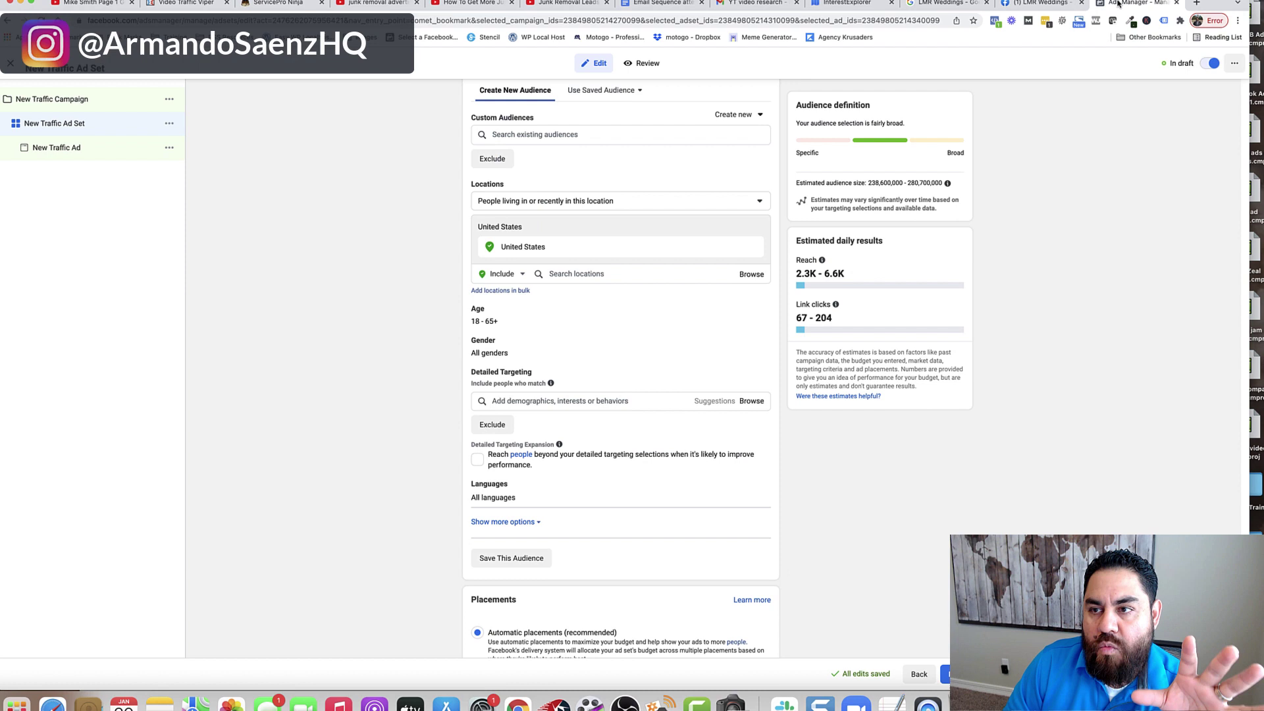
{"action": "left_click", "coordinate": [606, 403]}
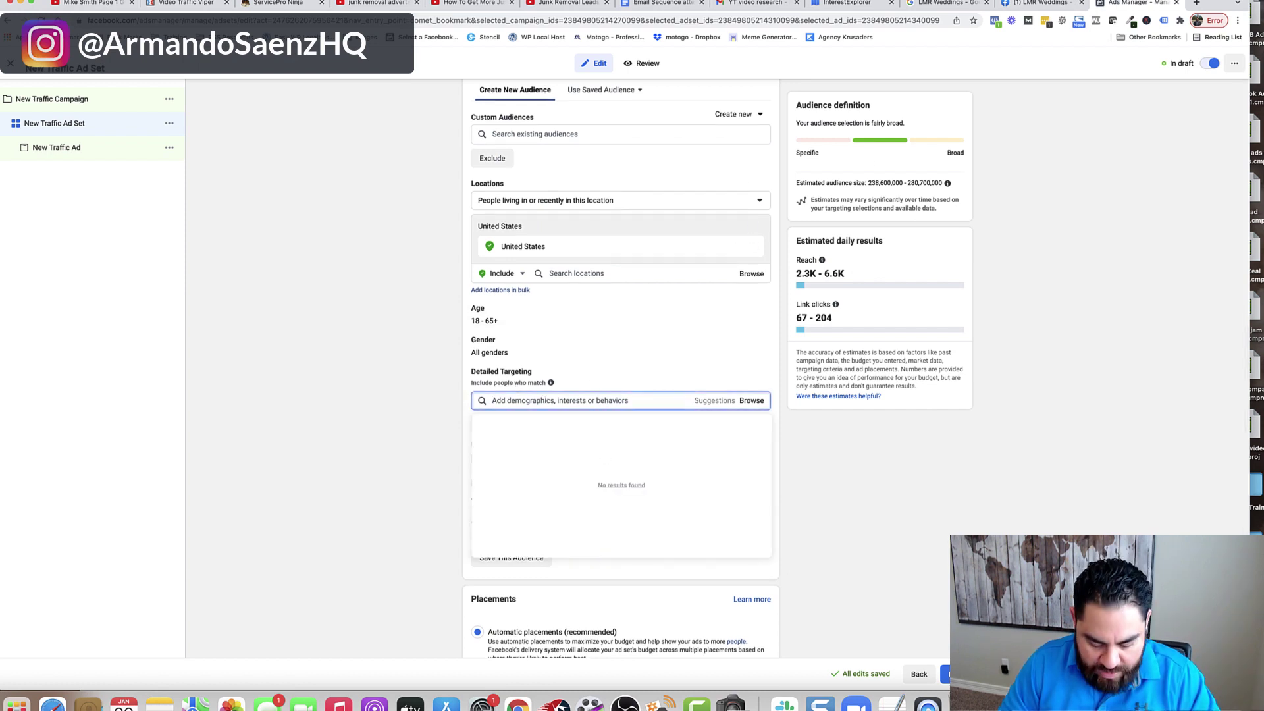
{"action": "type", "text": "weddings"}
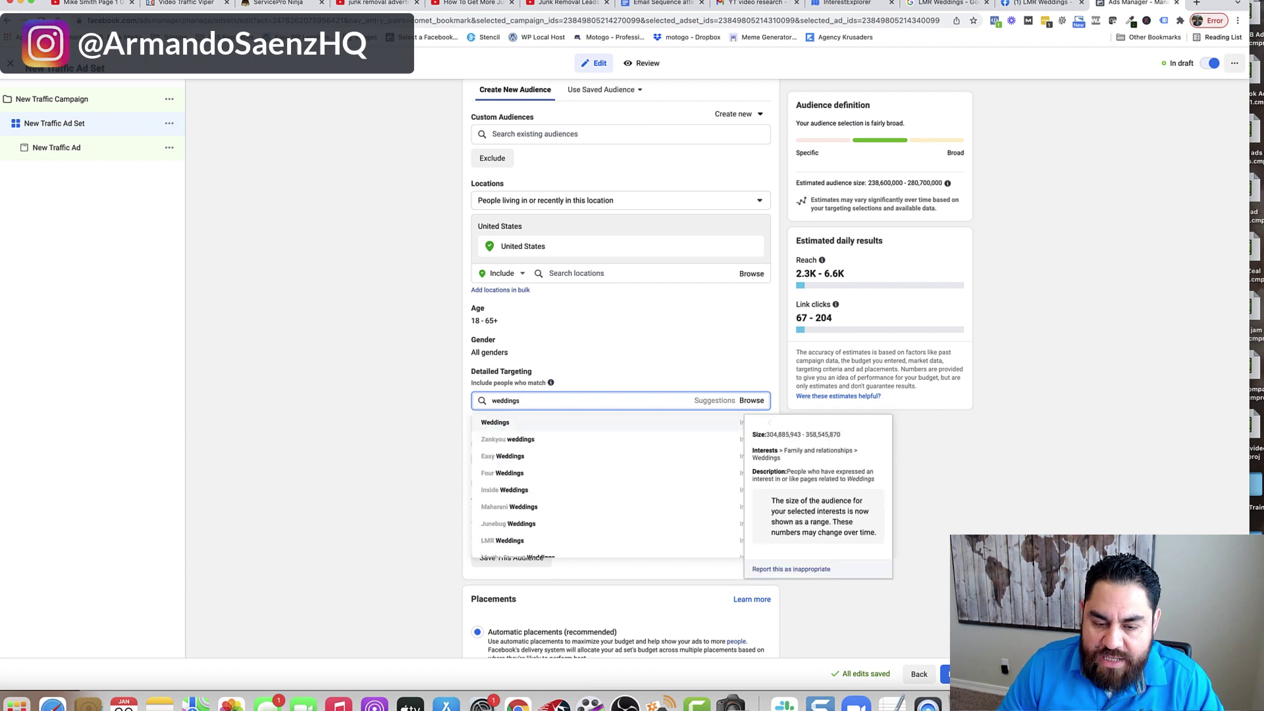
{"action": "scroll", "coordinate": [553, 547], "scroll_direction": "down", "scroll_amount": 3}
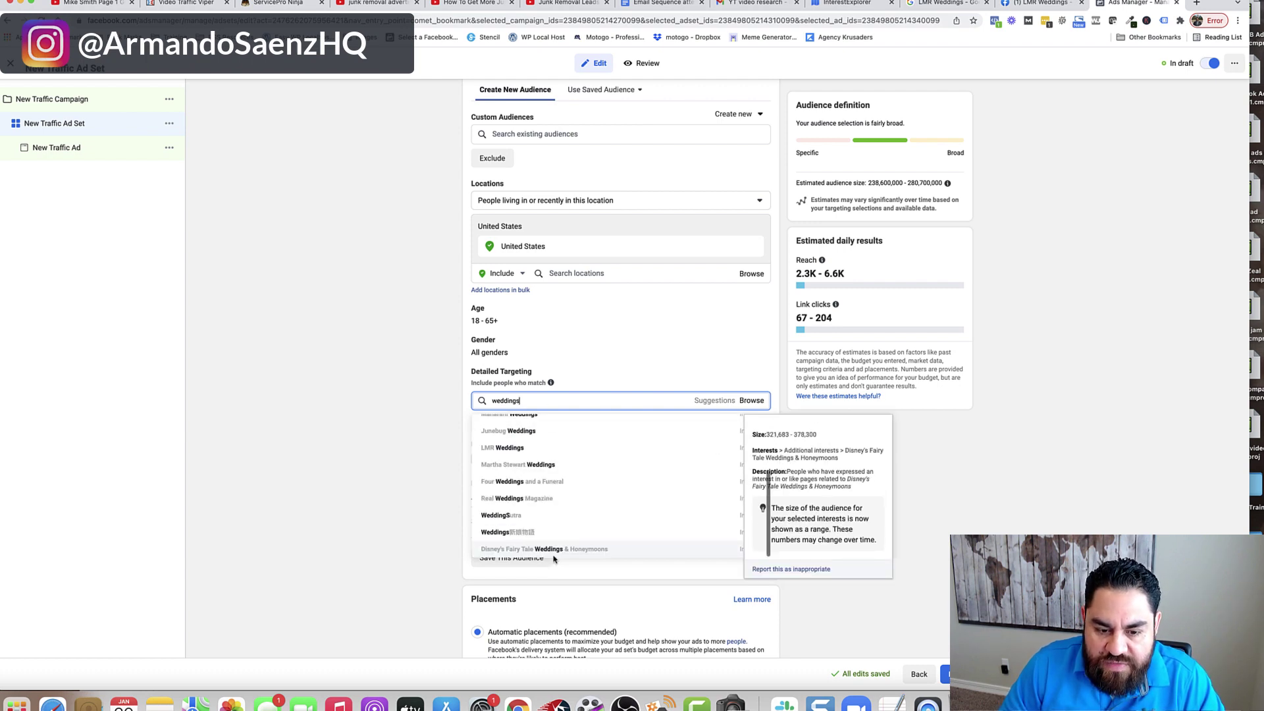
{"action": "scroll", "coordinate": [553, 557], "scroll_direction": "down", "scroll_amount": 3}
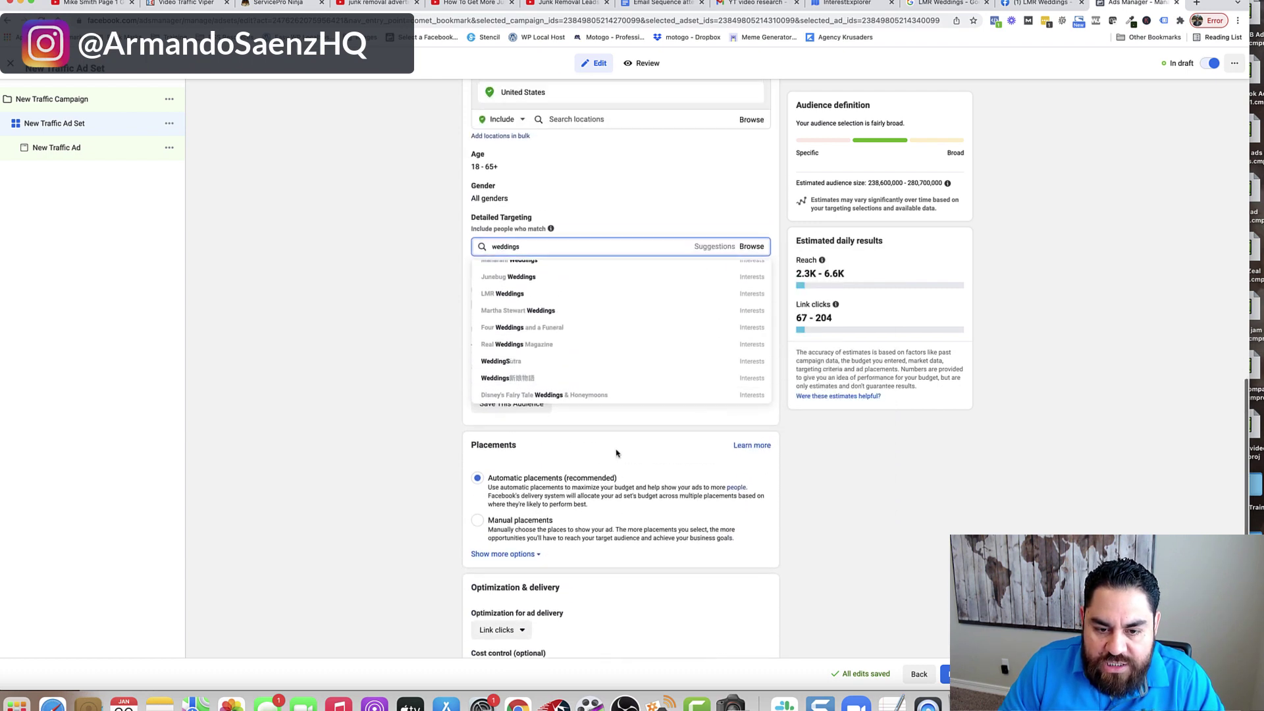
{"action": "scroll", "coordinate": [621, 414], "scroll_direction": "up", "scroll_amount": 3}
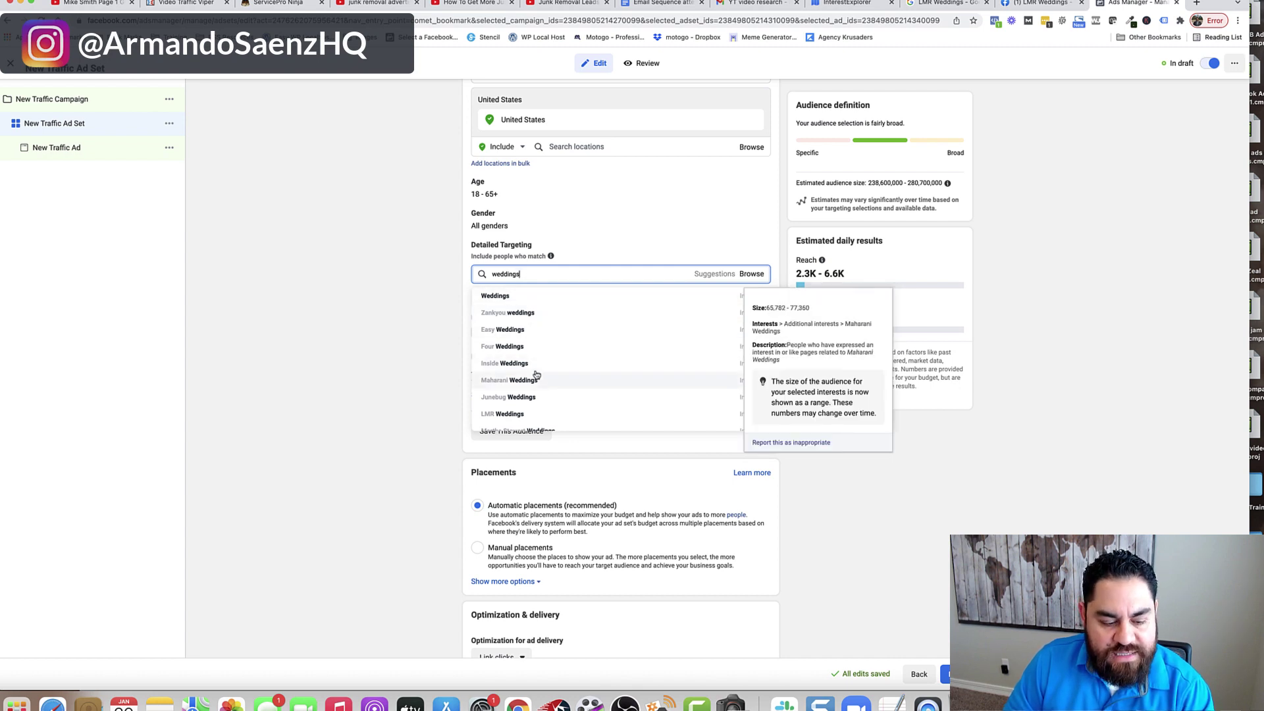
{"action": "scroll", "coordinate": [540, 425], "scroll_direction": "down", "scroll_amount": 3}
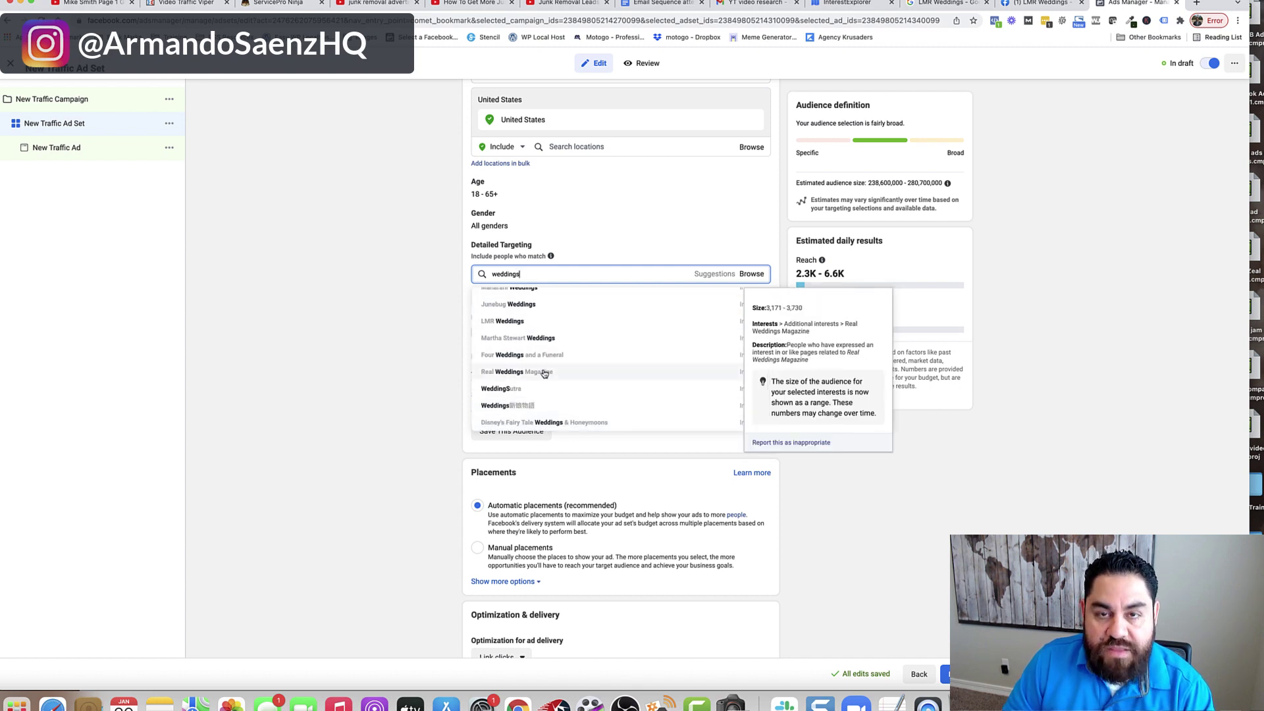
{"action": "scroll", "coordinate": [546, 369], "scroll_direction": "down", "scroll_amount": 2}
{"action": "scroll", "coordinate": [549, 345], "scroll_direction": "up", "scroll_amount": 1}
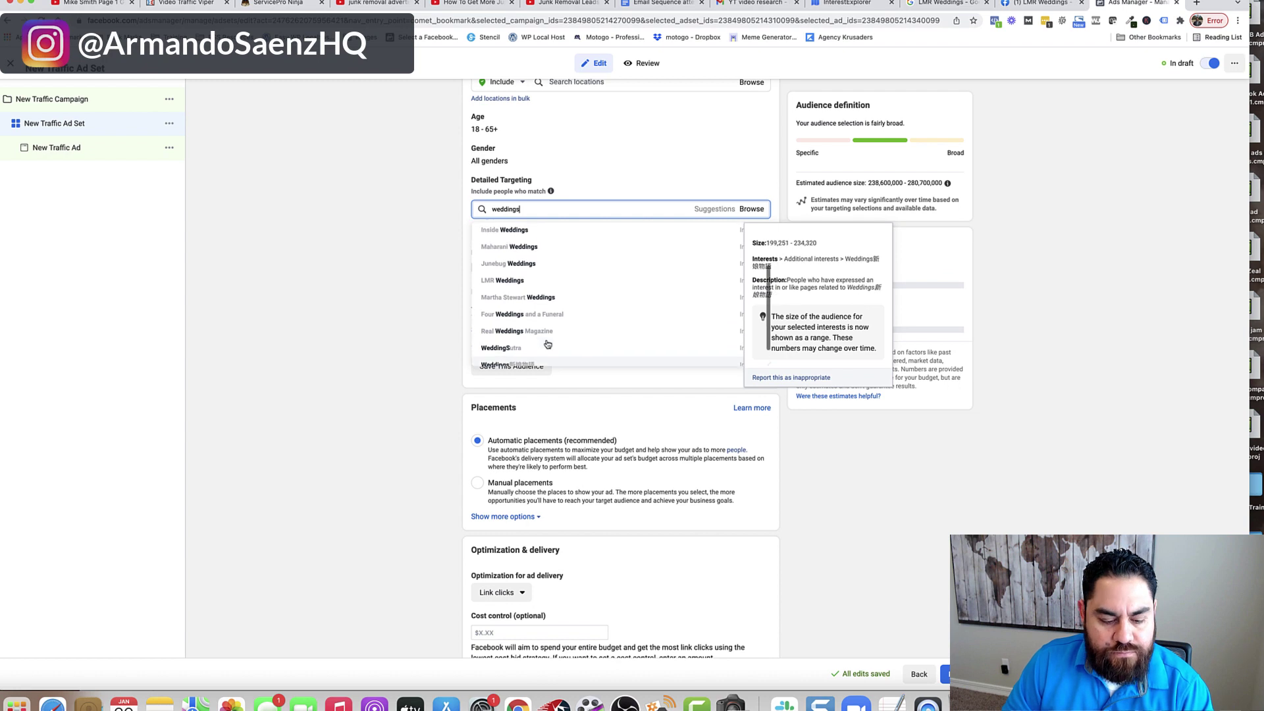
{"action": "scroll", "coordinate": [546, 336], "scroll_direction": "up", "scroll_amount": 3}
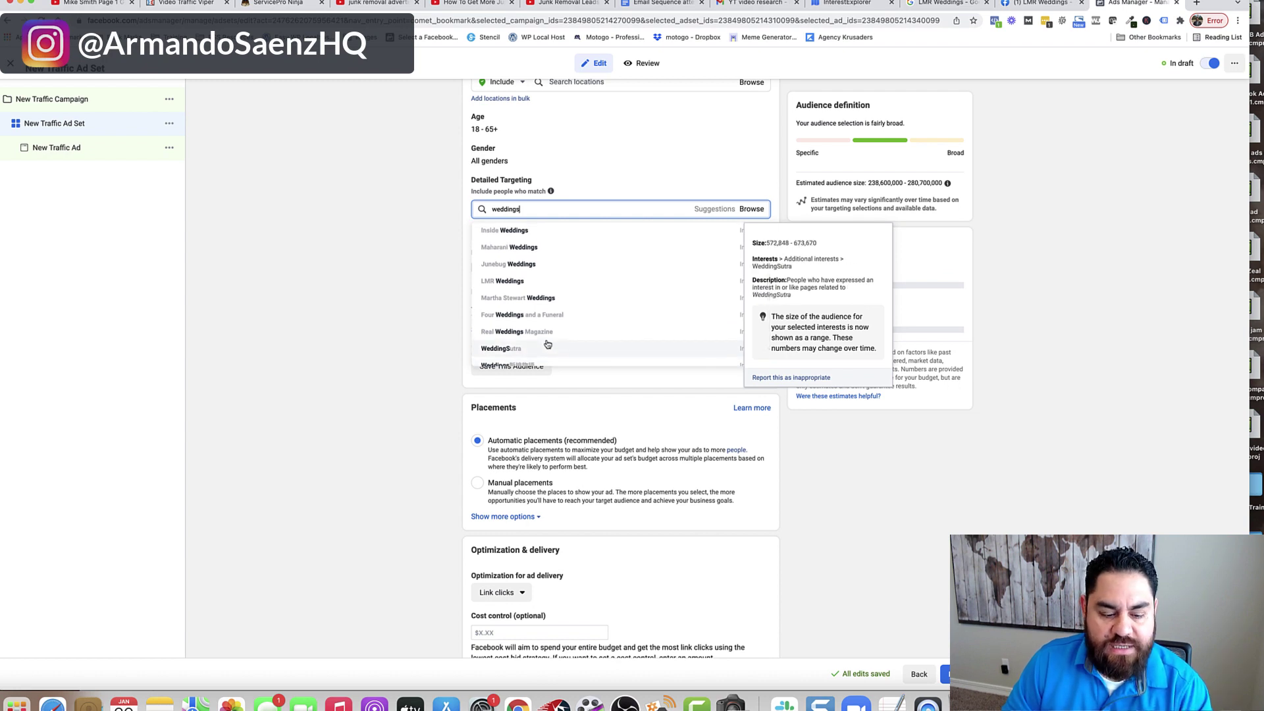
Step: Return to InterestExplorer and add LMR Weddings, Junebug Weddings, Maharani Weddings and Inside Weddings to the selection
{"action": "left_click", "coordinate": [847, 3]}
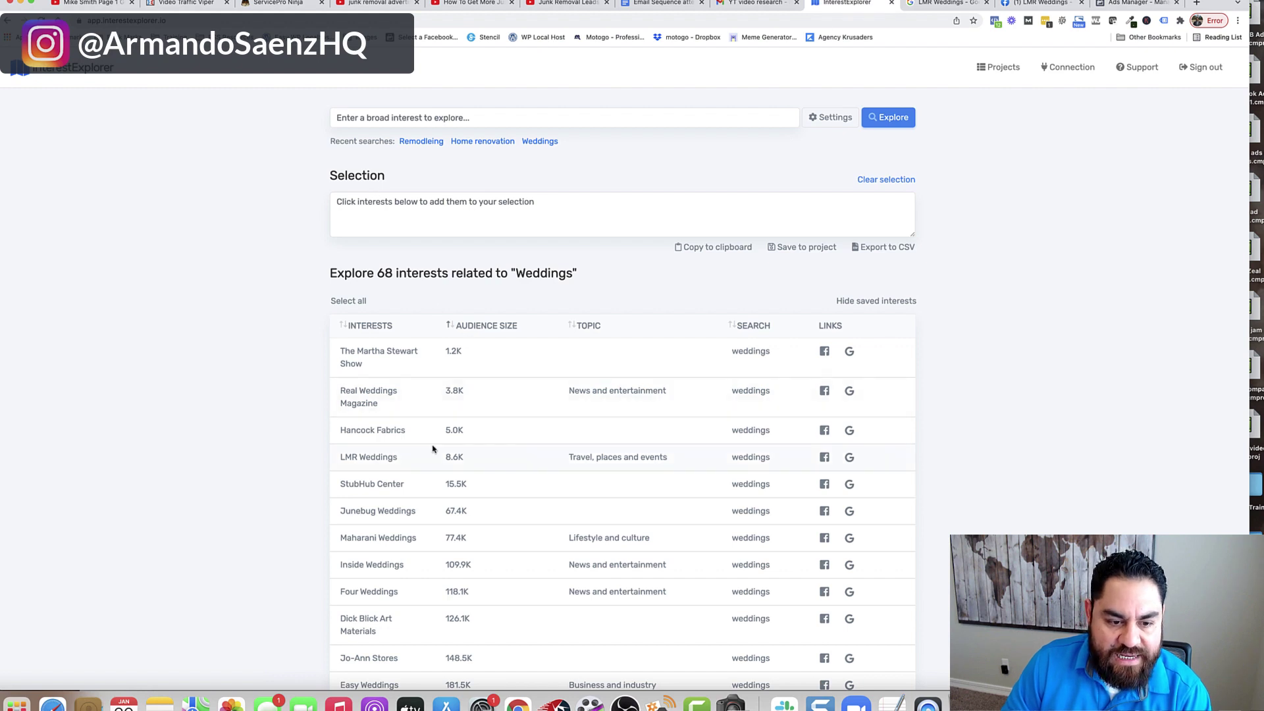
{"action": "scroll", "coordinate": [434, 454], "scroll_direction": "down", "scroll_amount": 2}
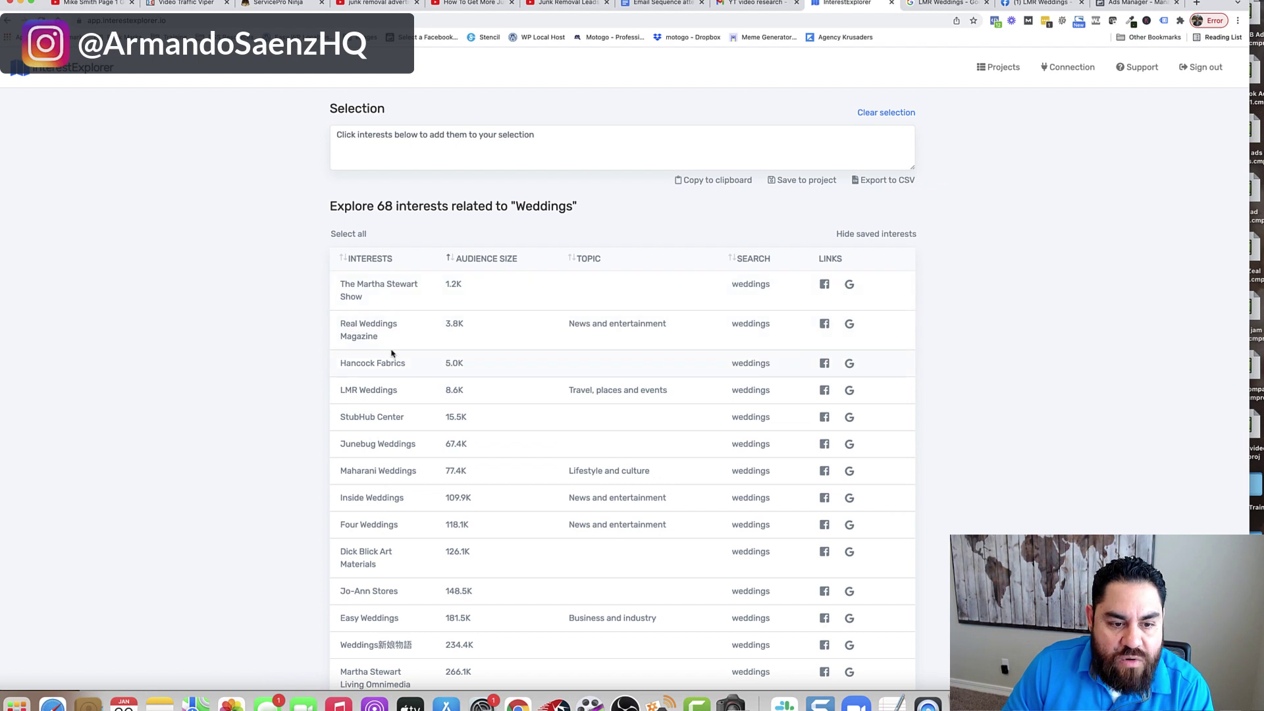
{"action": "left_click", "coordinate": [381, 388]}
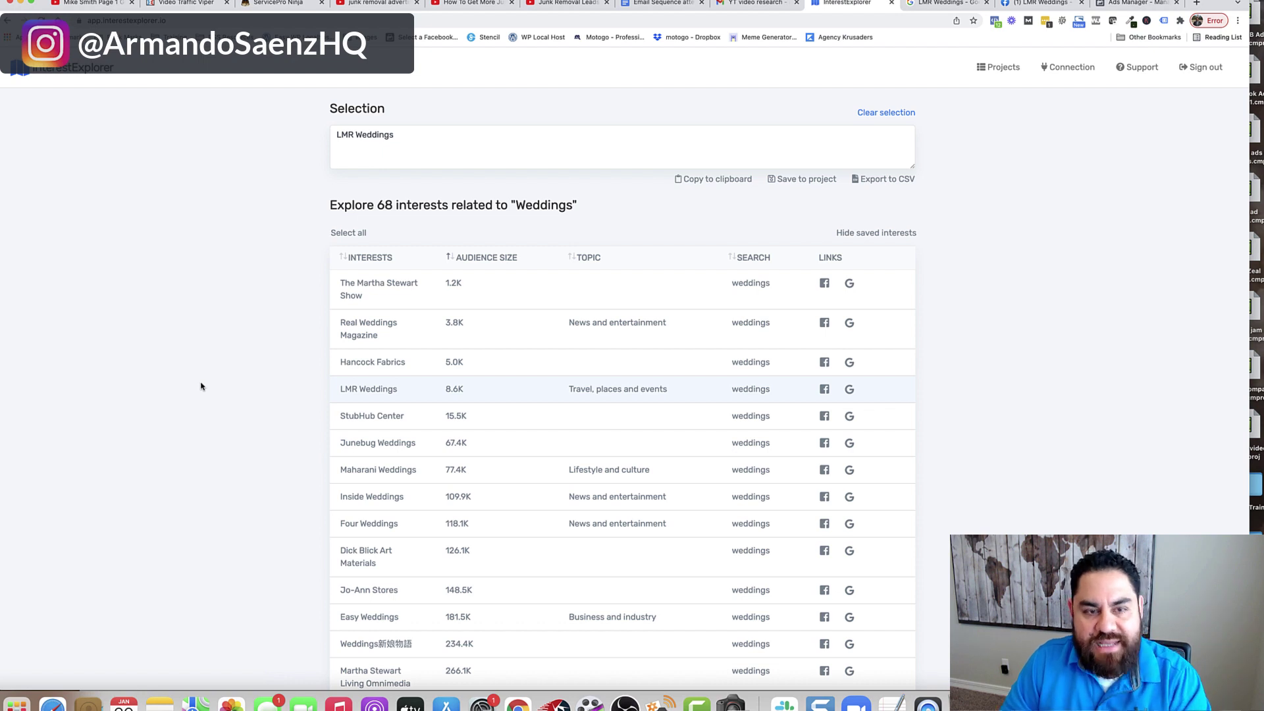
{"action": "left_click", "coordinate": [362, 451]}
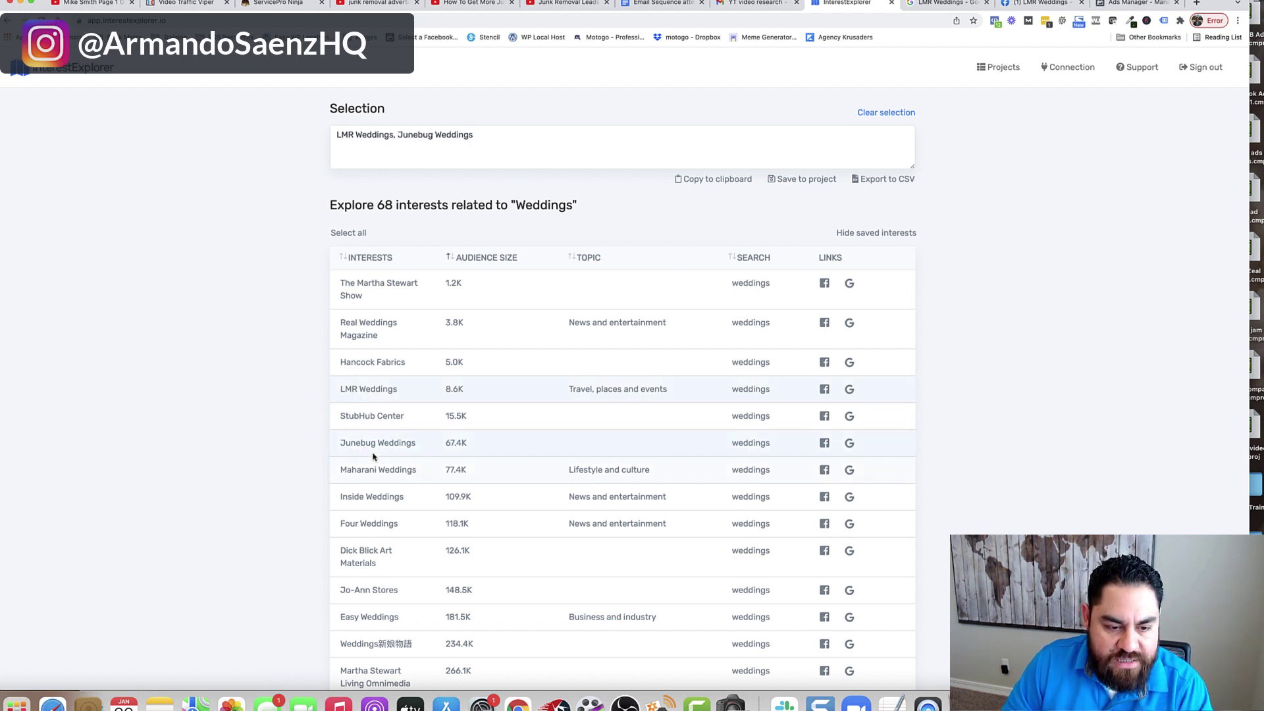
{"action": "left_click", "coordinate": [389, 467]}
{"action": "left_click", "coordinate": [422, 501]}
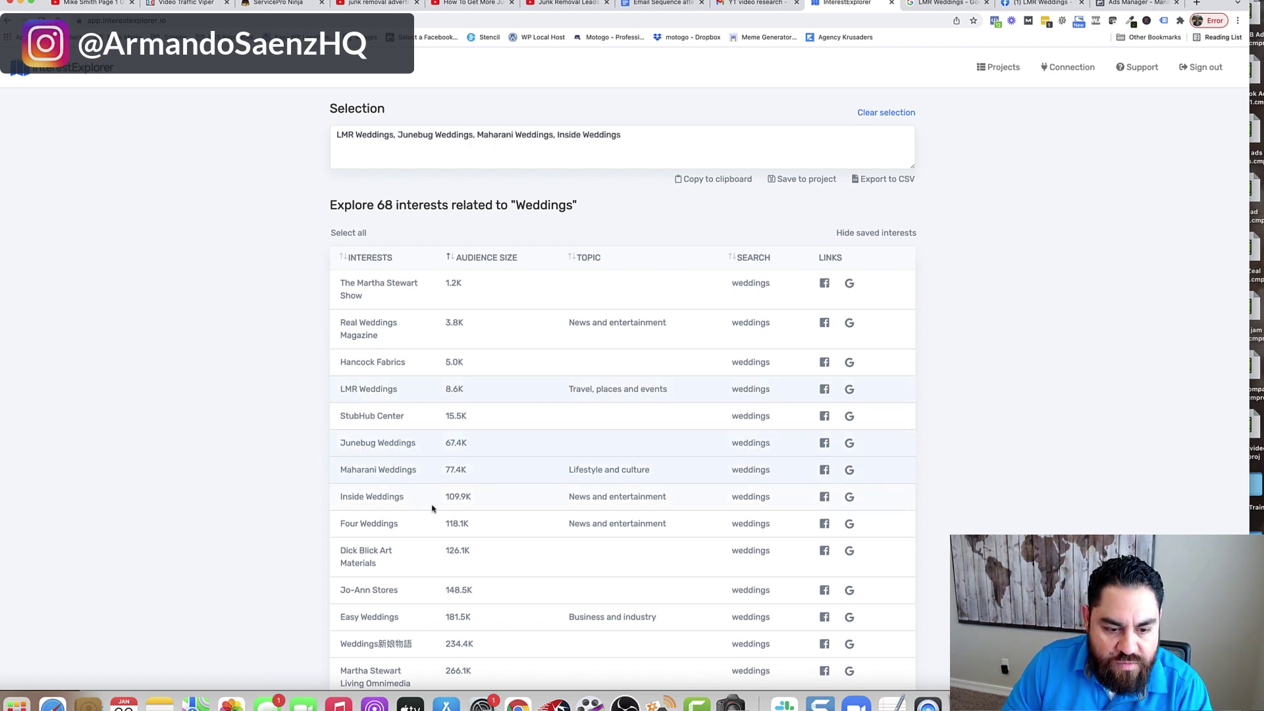
{"action": "left_click", "coordinate": [398, 526]}
{"action": "left_click", "coordinate": [392, 520]}
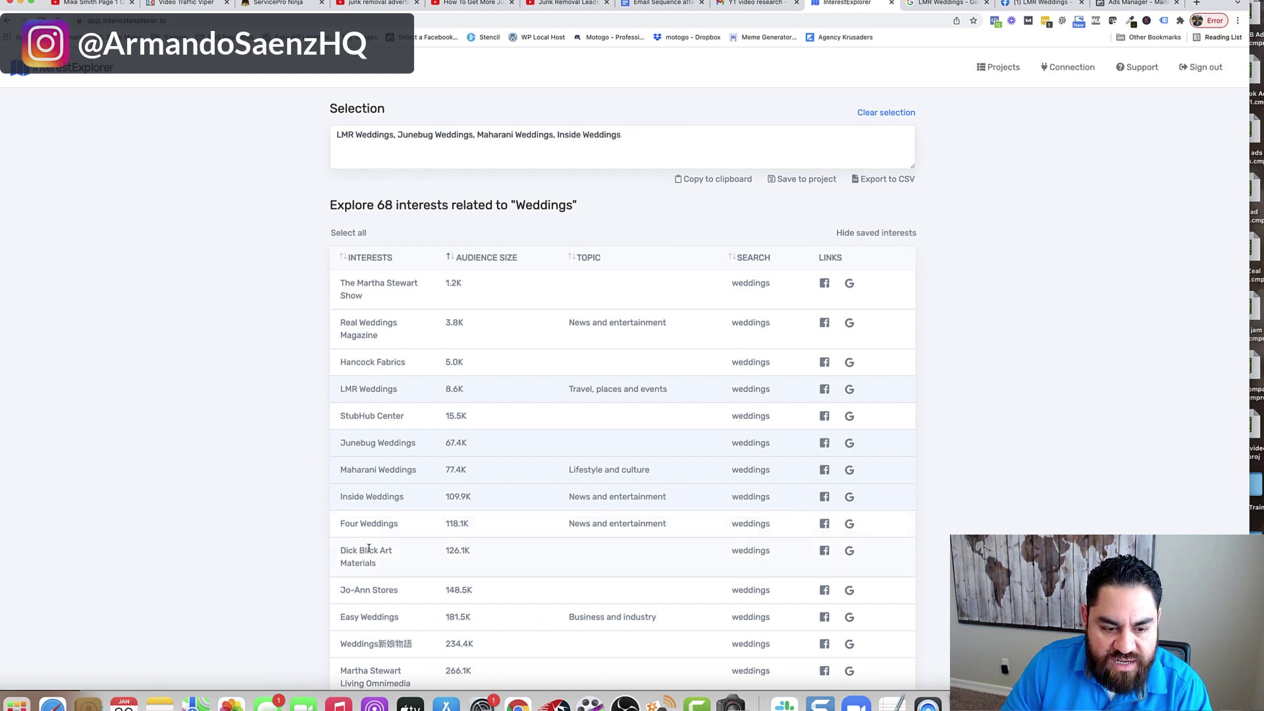
Step: Add more of the larger-audience interests to the selection, including Zankyou weddings, Martha Stewart Living and Wilton Cake Decorating
{"action": "scroll", "coordinate": [319, 454], "scroll_direction": "down", "scroll_amount": 5}
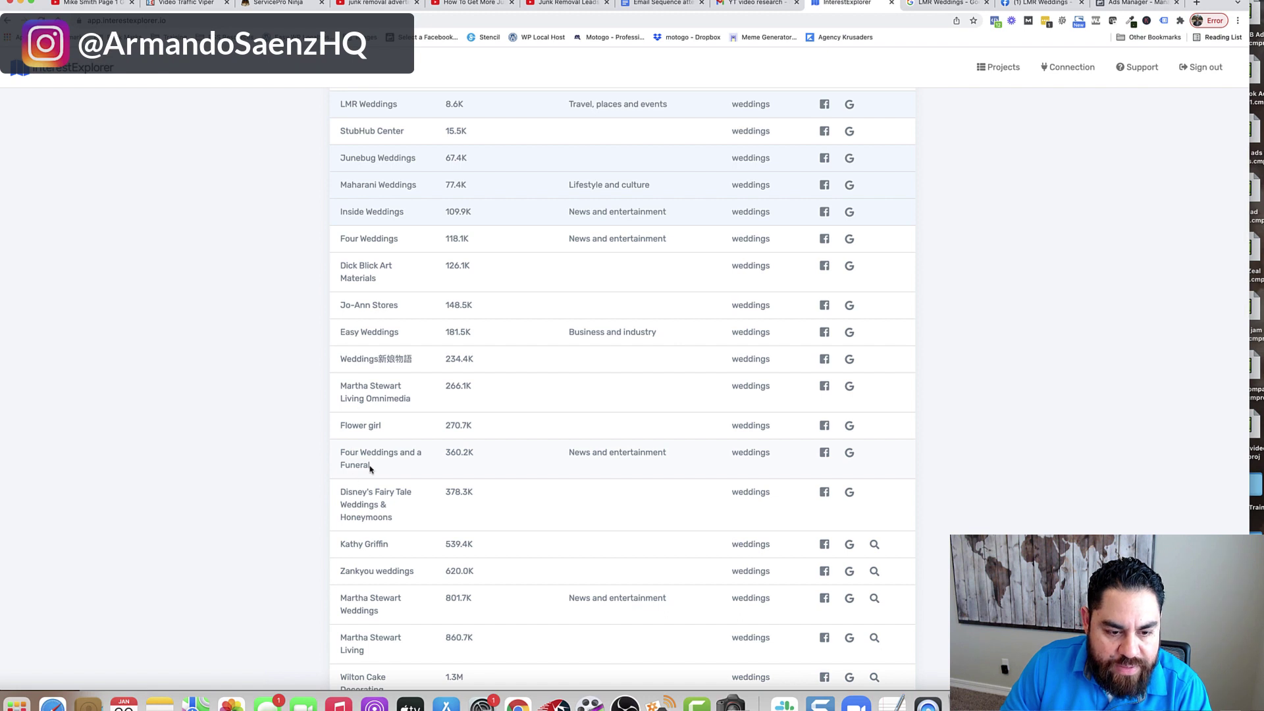
{"action": "scroll", "coordinate": [311, 493], "scroll_direction": "down", "scroll_amount": 3}
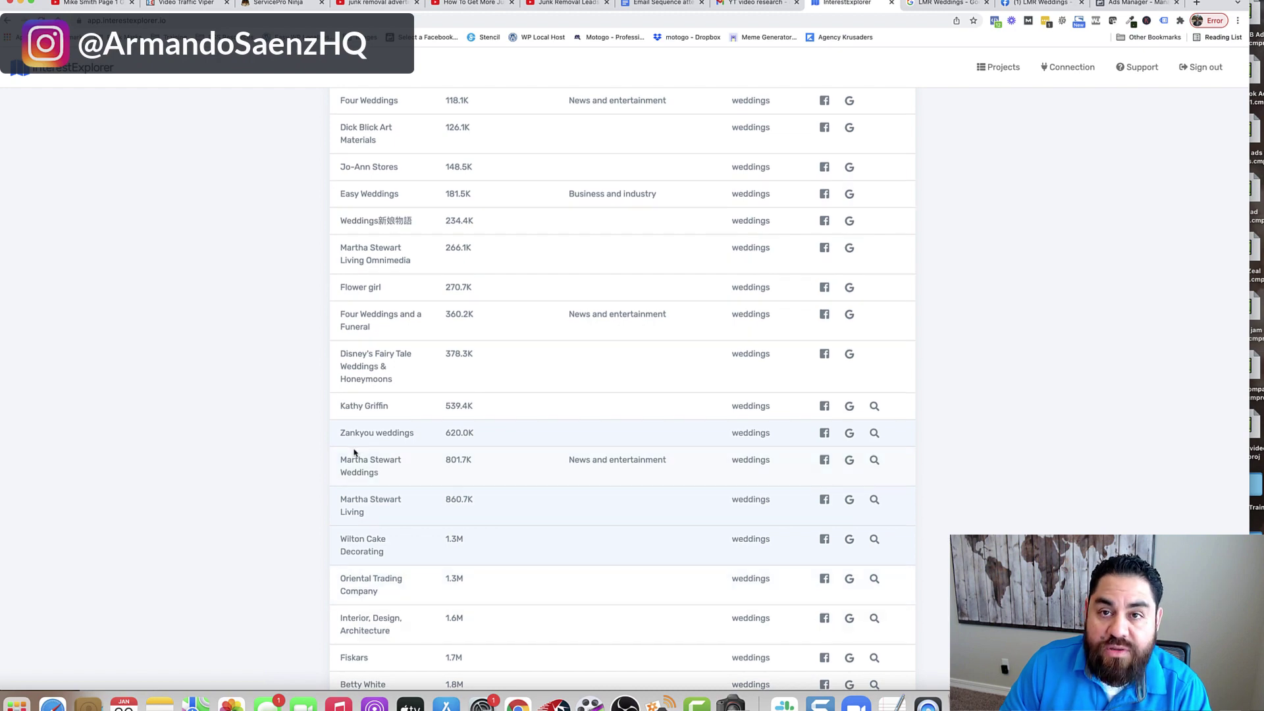
Step: Add White wedding to the selection and review the collected interests alongside the rest of the weddings list
{"action": "scroll", "coordinate": [353, 454], "scroll_direction": "down", "scroll_amount": 3}
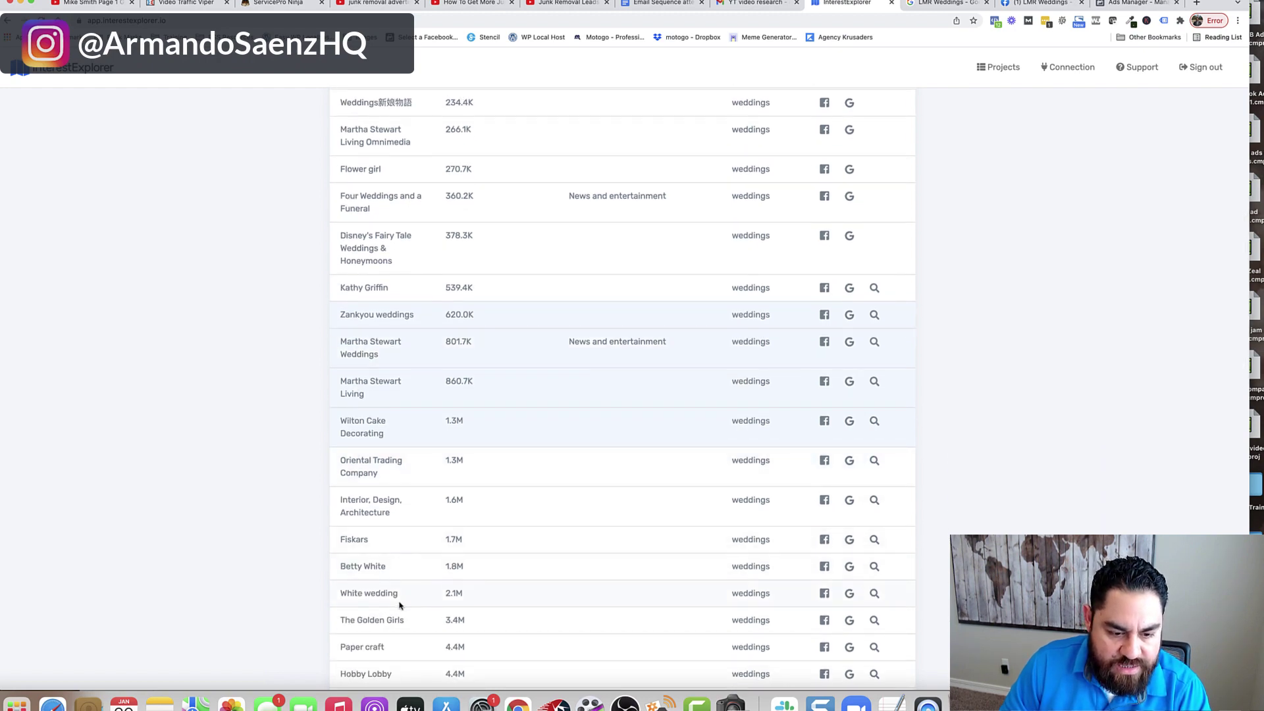
{"action": "scroll", "coordinate": [267, 471], "scroll_direction": "up", "scroll_amount": 10}
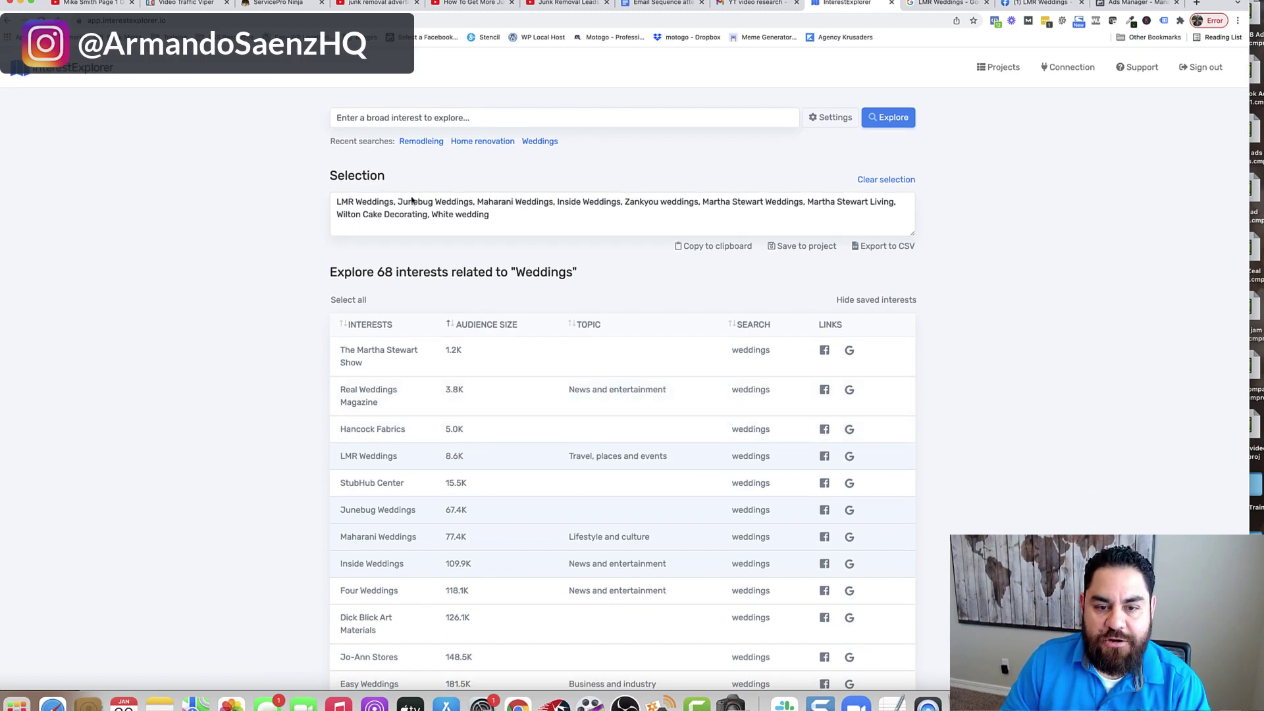
{"action": "scroll", "coordinate": [869, 417], "scroll_direction": "down", "scroll_amount": 15}
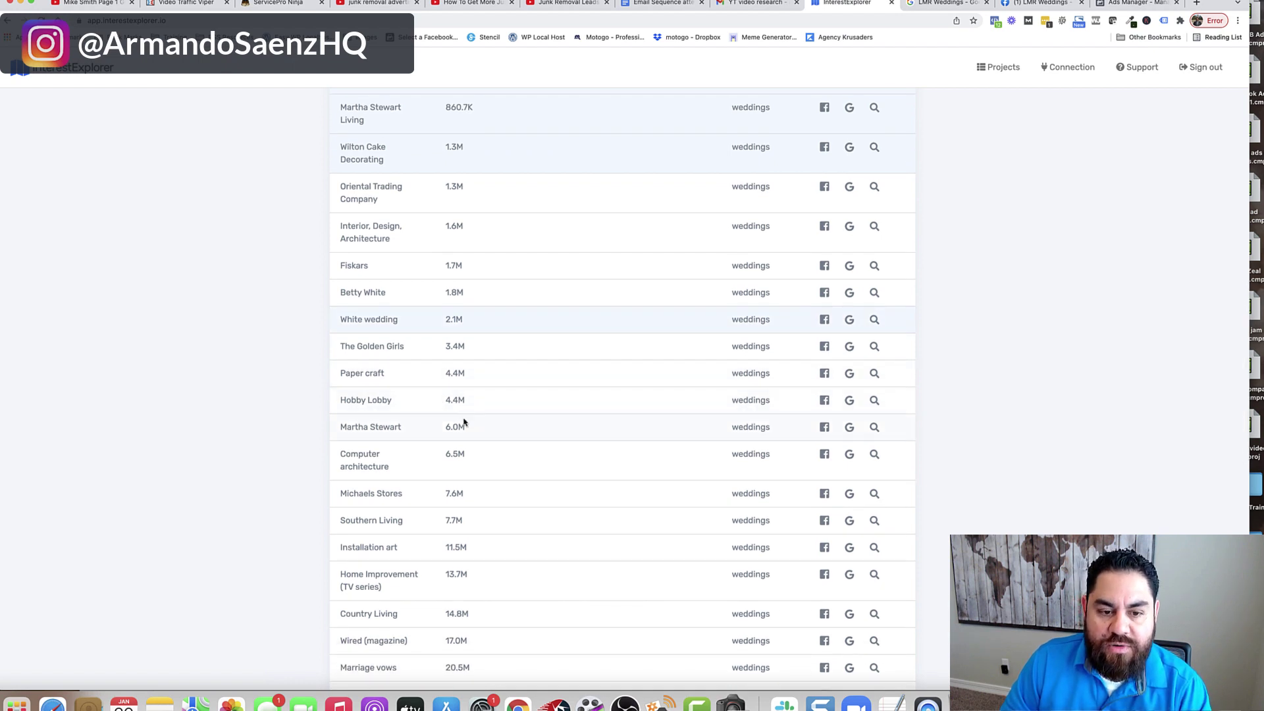
Step: Explore the interests related to Wilton Cake Decorating and read through them
{"action": "scroll", "coordinate": [466, 412], "scroll_direction": "up", "scroll_amount": 3}
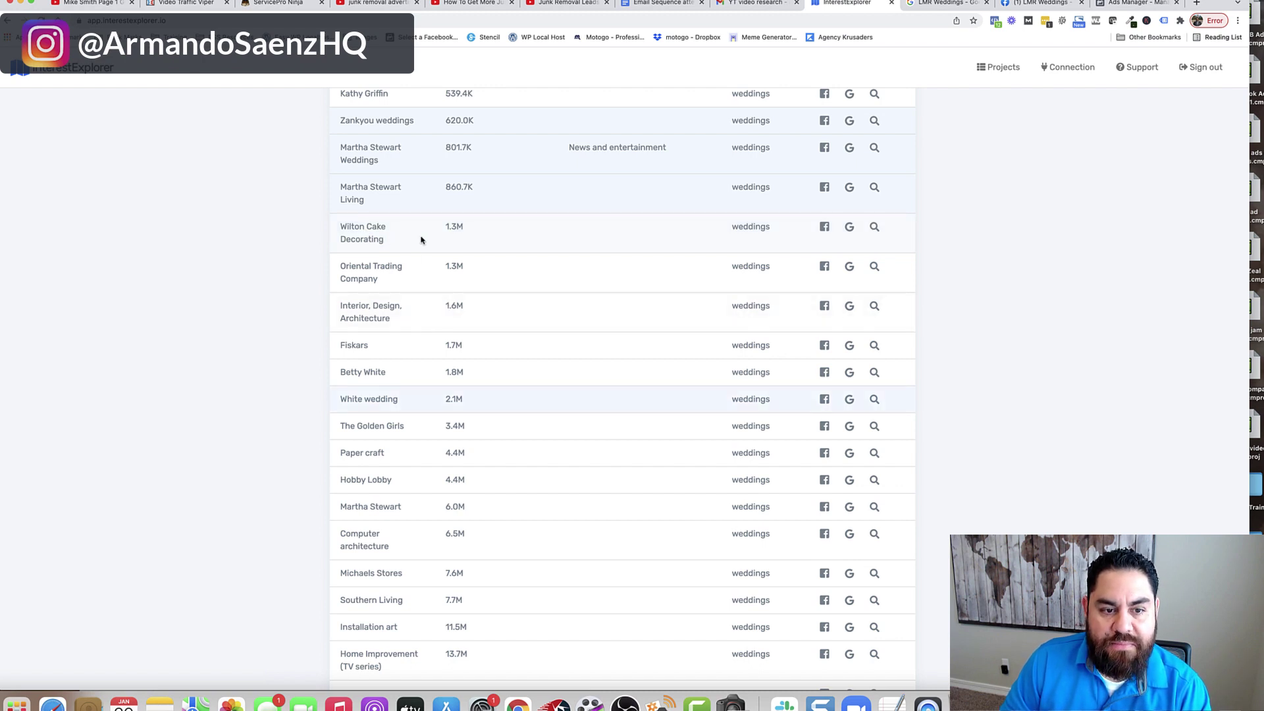
{"action": "left_click", "coordinate": [874, 228]}
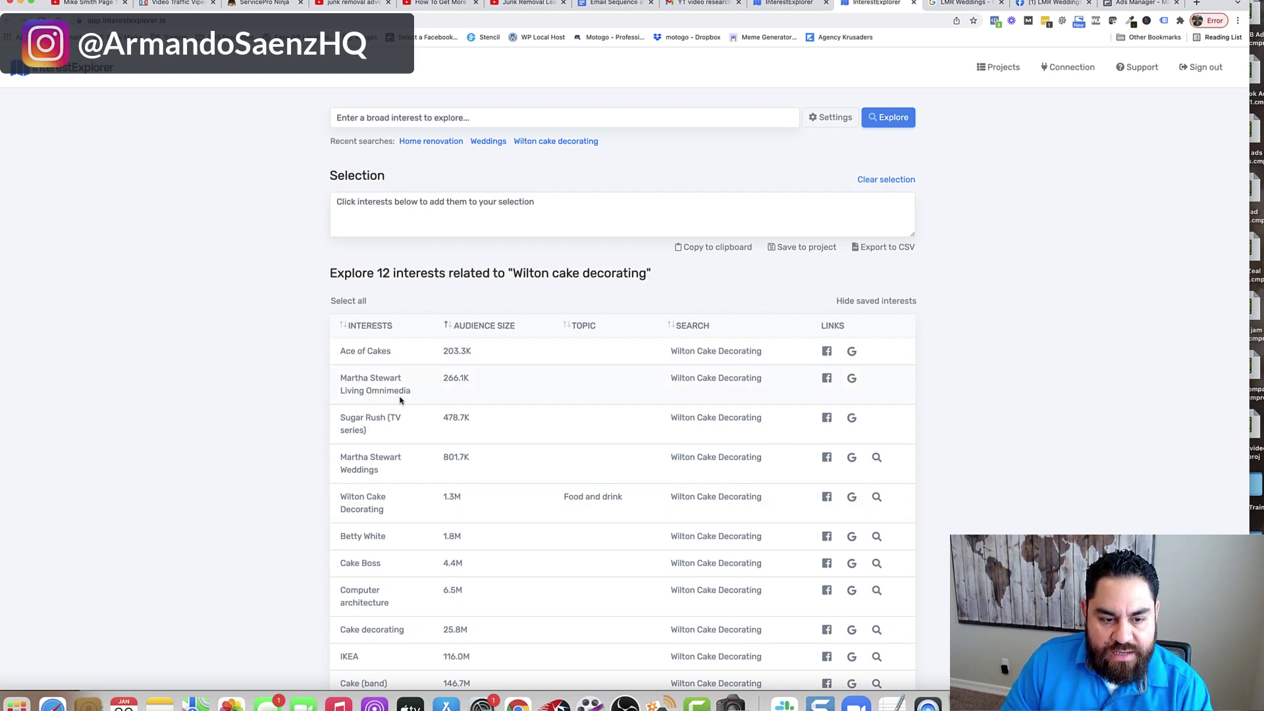
{"action": "scroll", "coordinate": [396, 494], "scroll_direction": "down", "scroll_amount": 2}
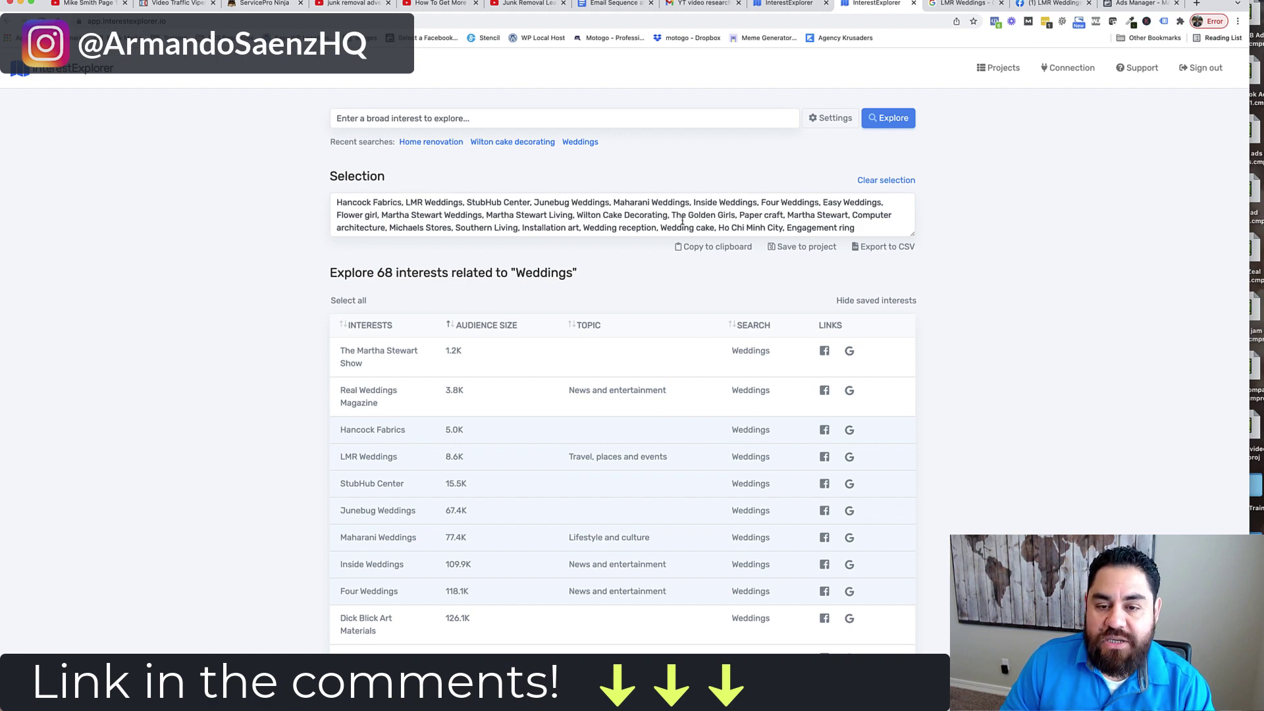
Step: Save the selected weddings interests to a new project named "wedding"
{"action": "left_click", "coordinate": [806, 247]}
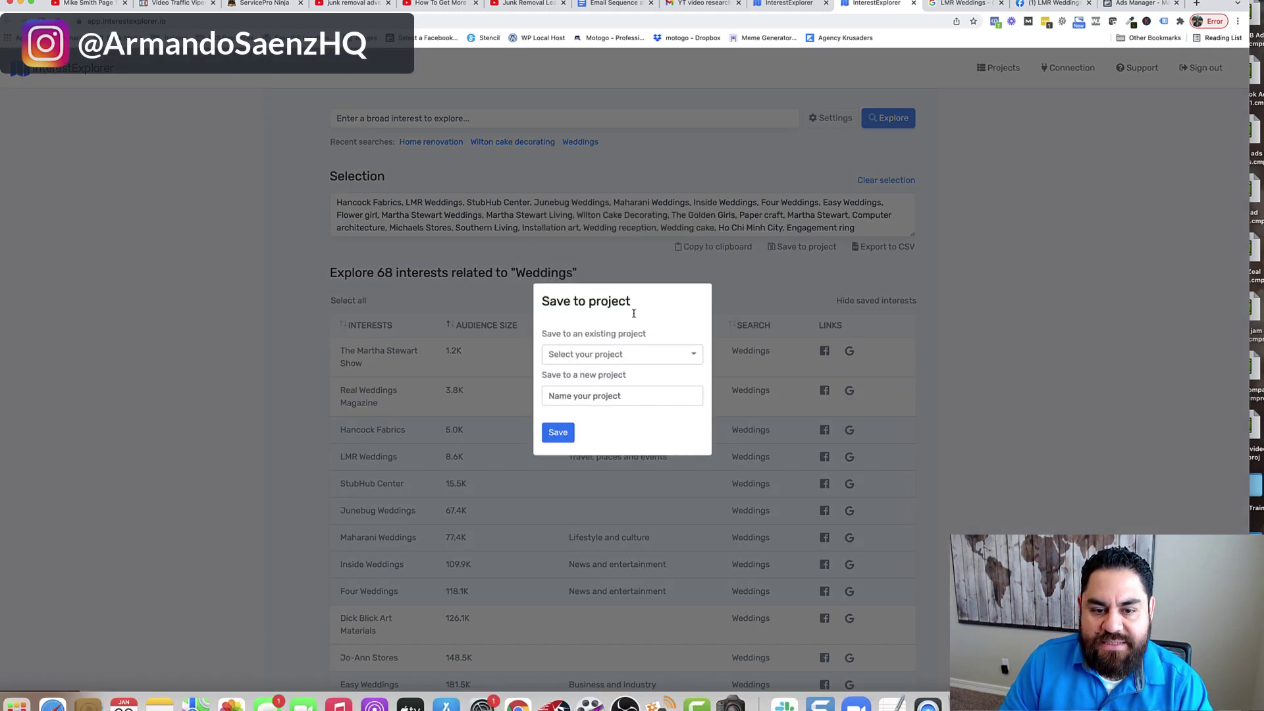
{"action": "left_click", "coordinate": [629, 393]}
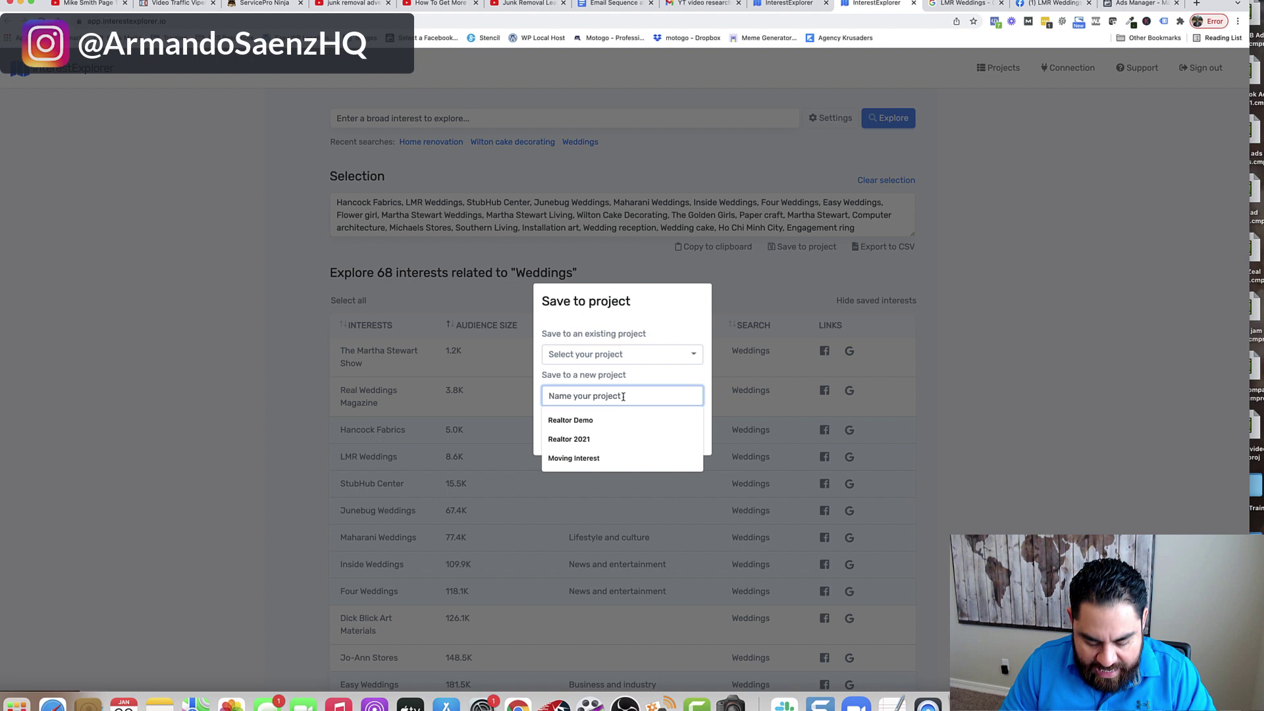
{"action": "type", "text": "wedding"}
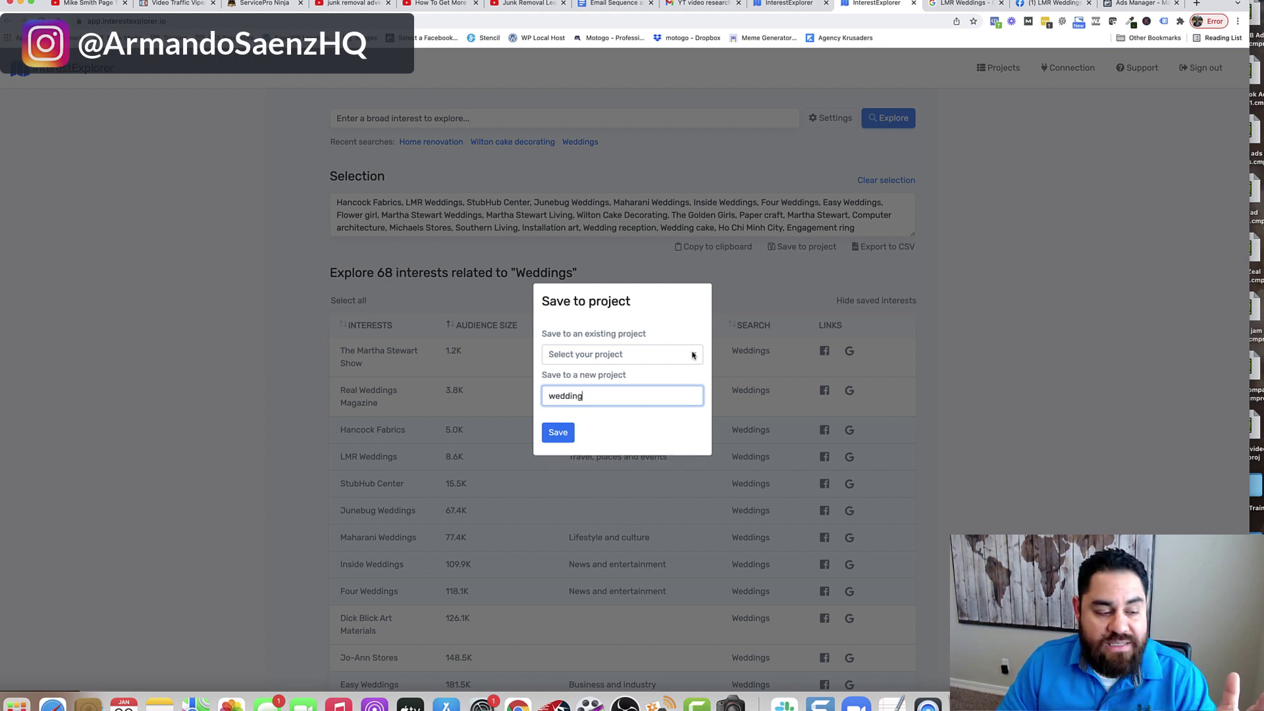
{"action": "left_click", "coordinate": [557, 434]}
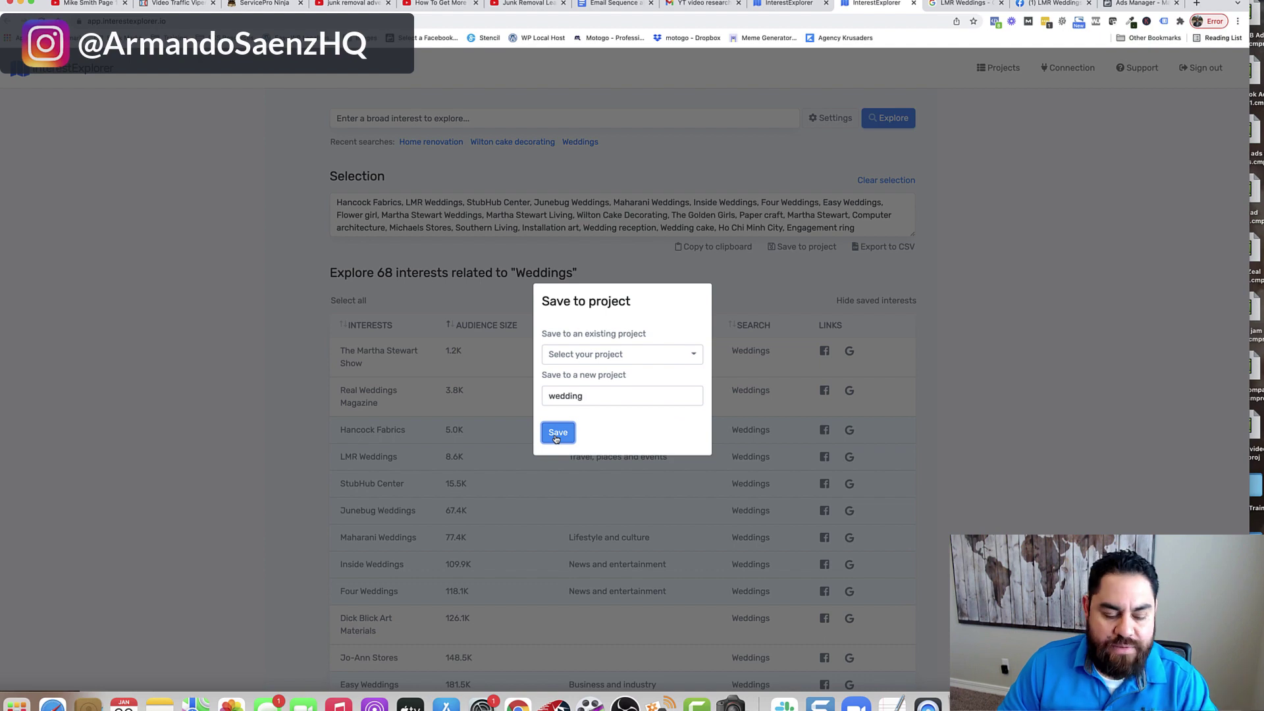
{"action": "left_click", "coordinate": [557, 433]}
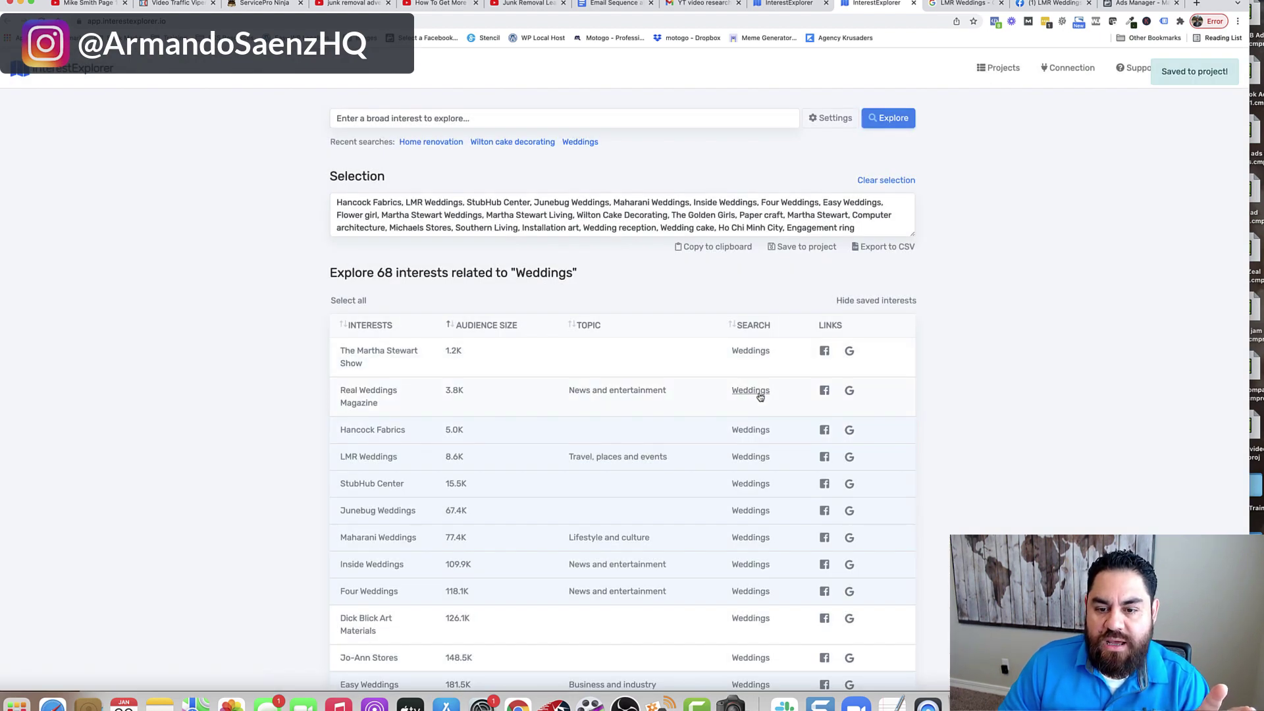
Step: Open the saved "wedding" project from the projects list and look through its interests
{"action": "left_click", "coordinate": [1001, 68]}
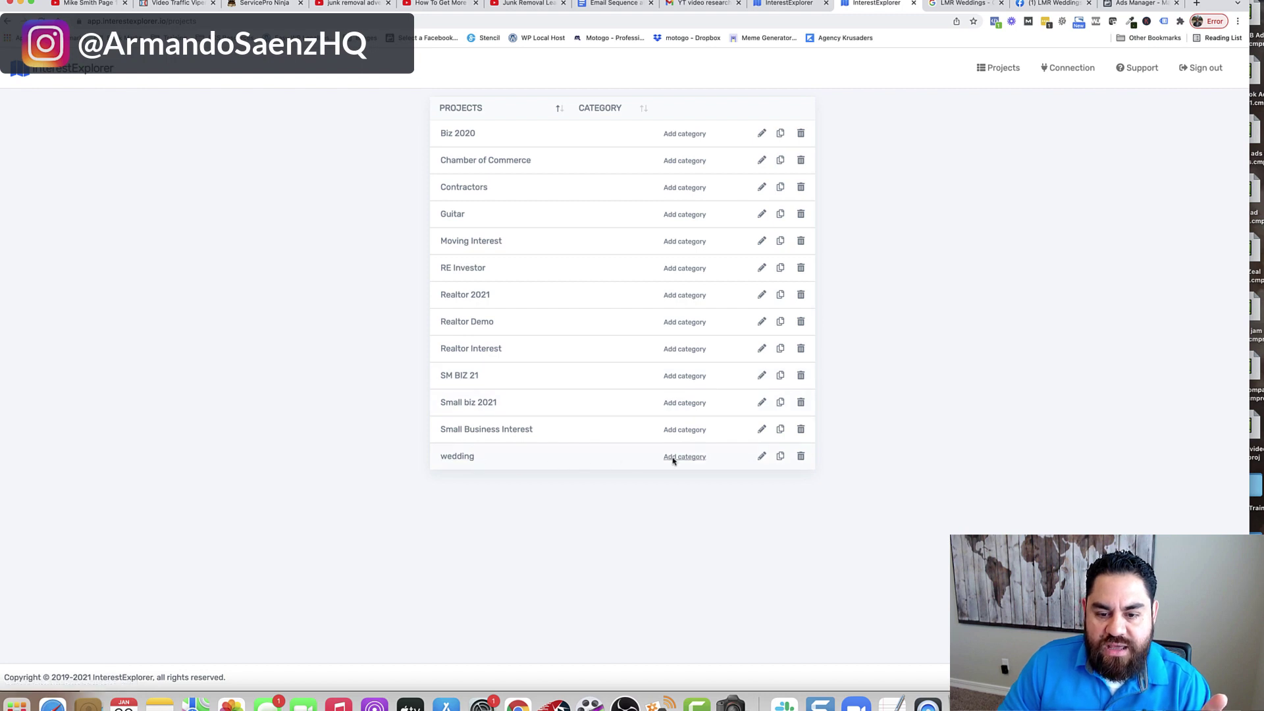
{"action": "left_click", "coordinate": [460, 456]}
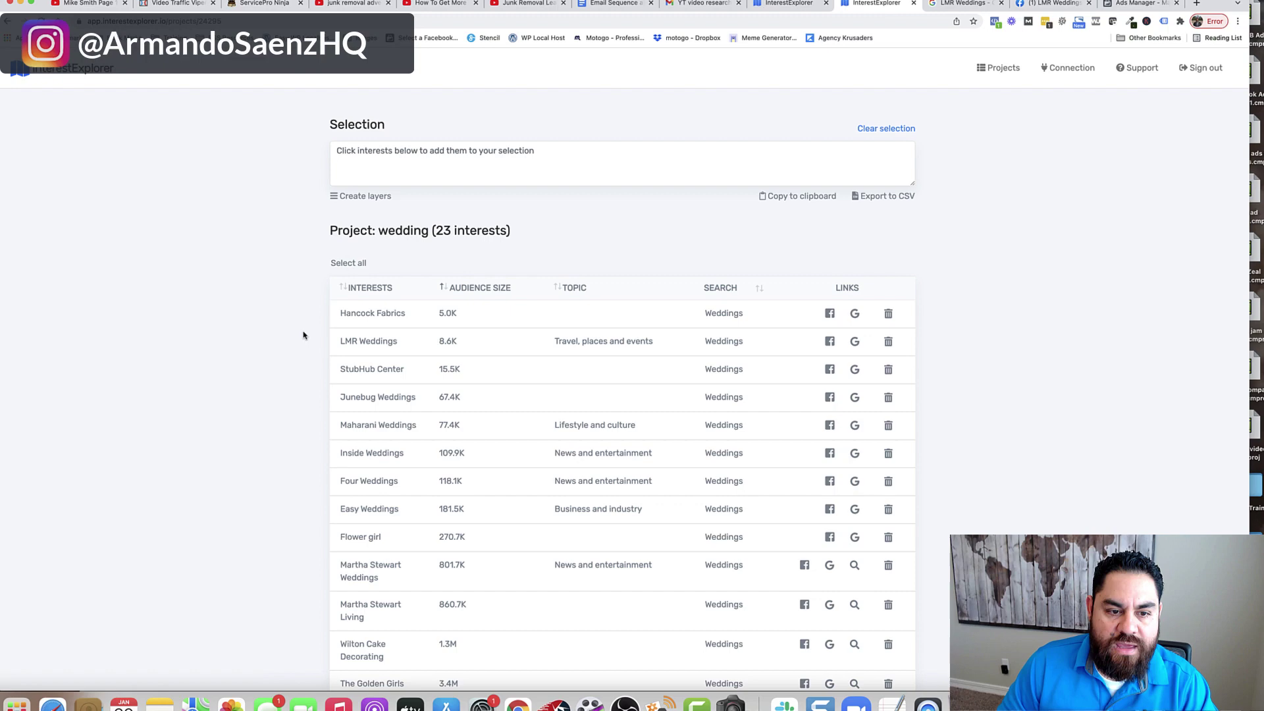
{"action": "scroll", "coordinate": [512, 487], "scroll_direction": "down", "scroll_amount": 5}
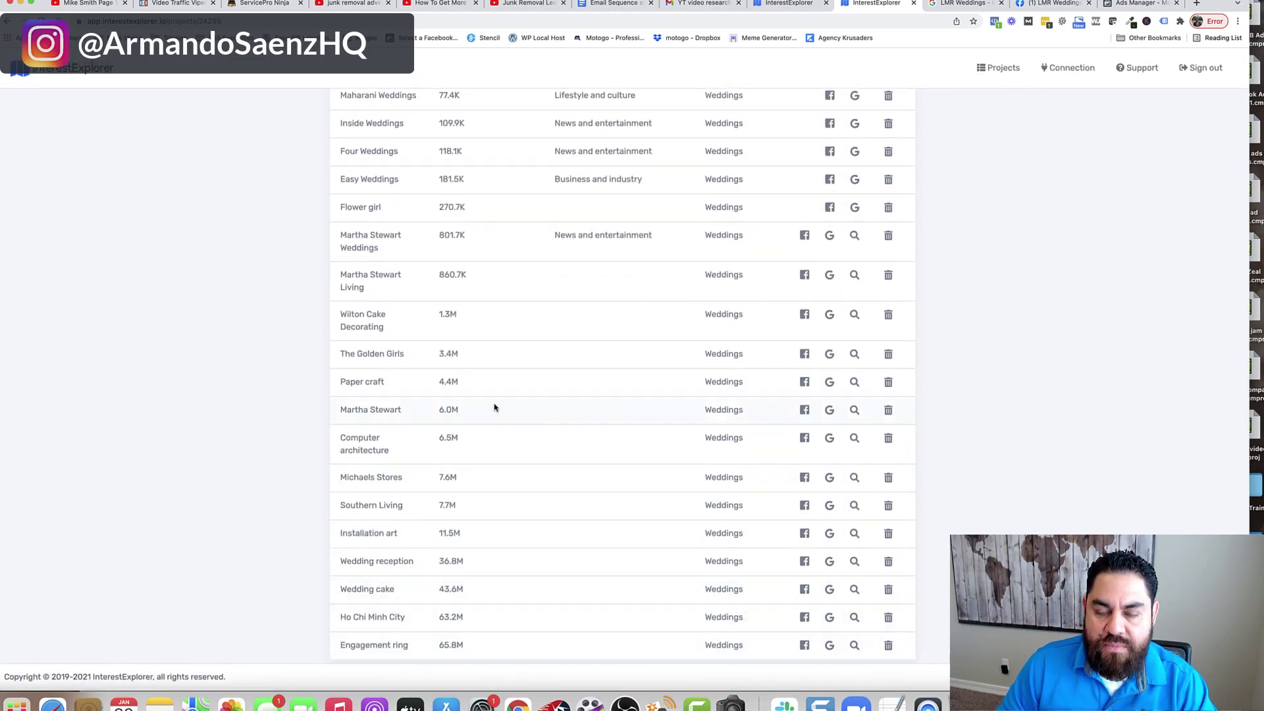
{"action": "scroll", "coordinate": [494, 407], "scroll_direction": "up", "scroll_amount": 5}
Step: Select every interest in the "wedding" project, including Hancock Fabrics, for use in layers
{"action": "left_click", "coordinate": [361, 176]}
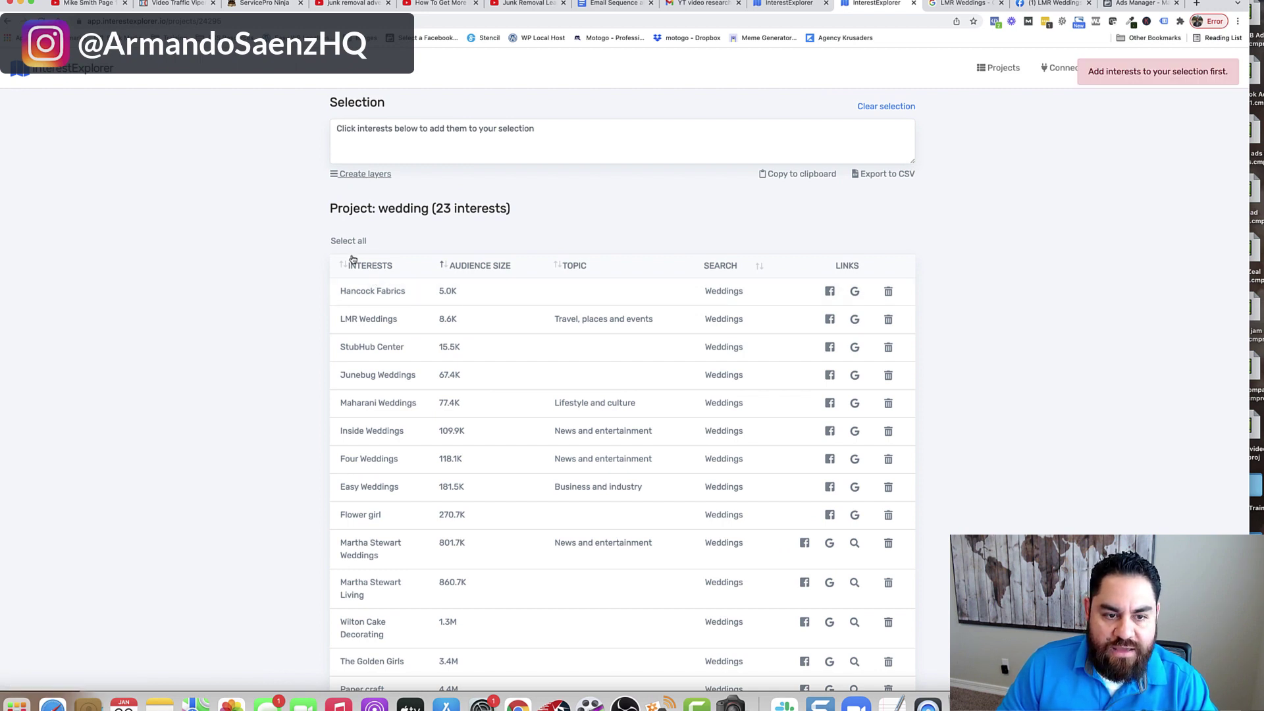
{"action": "left_click", "coordinate": [378, 292]}
{"action": "left_click", "coordinate": [344, 242]}
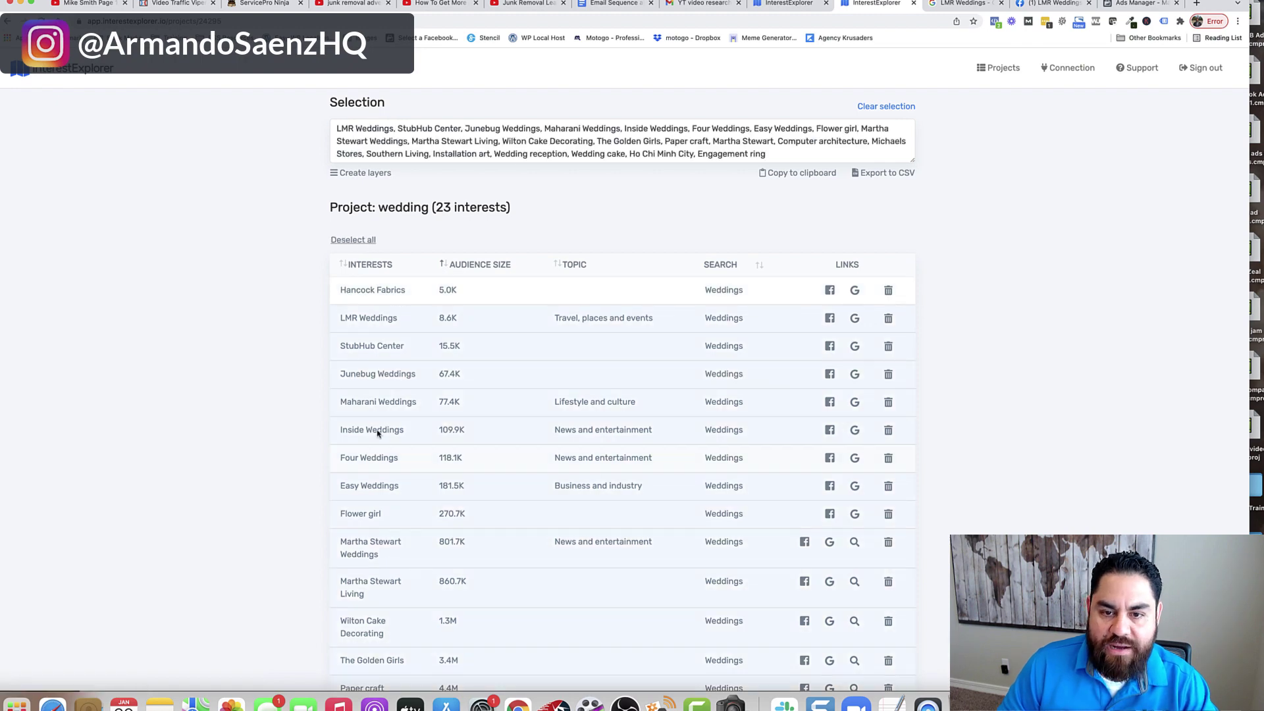
{"action": "left_click", "coordinate": [371, 295]}
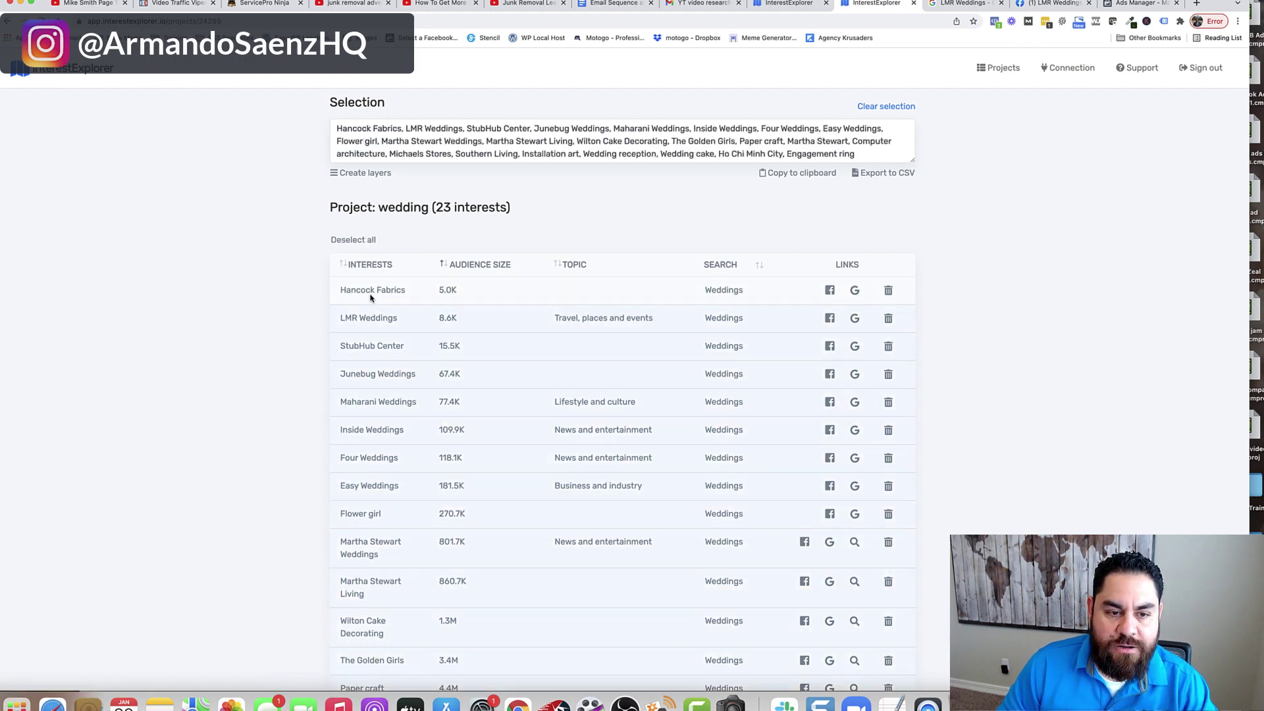
Step: Create interest layers from the selection, add a second layer and distribute the interests randomly between the two
{"action": "left_click", "coordinate": [368, 173]}
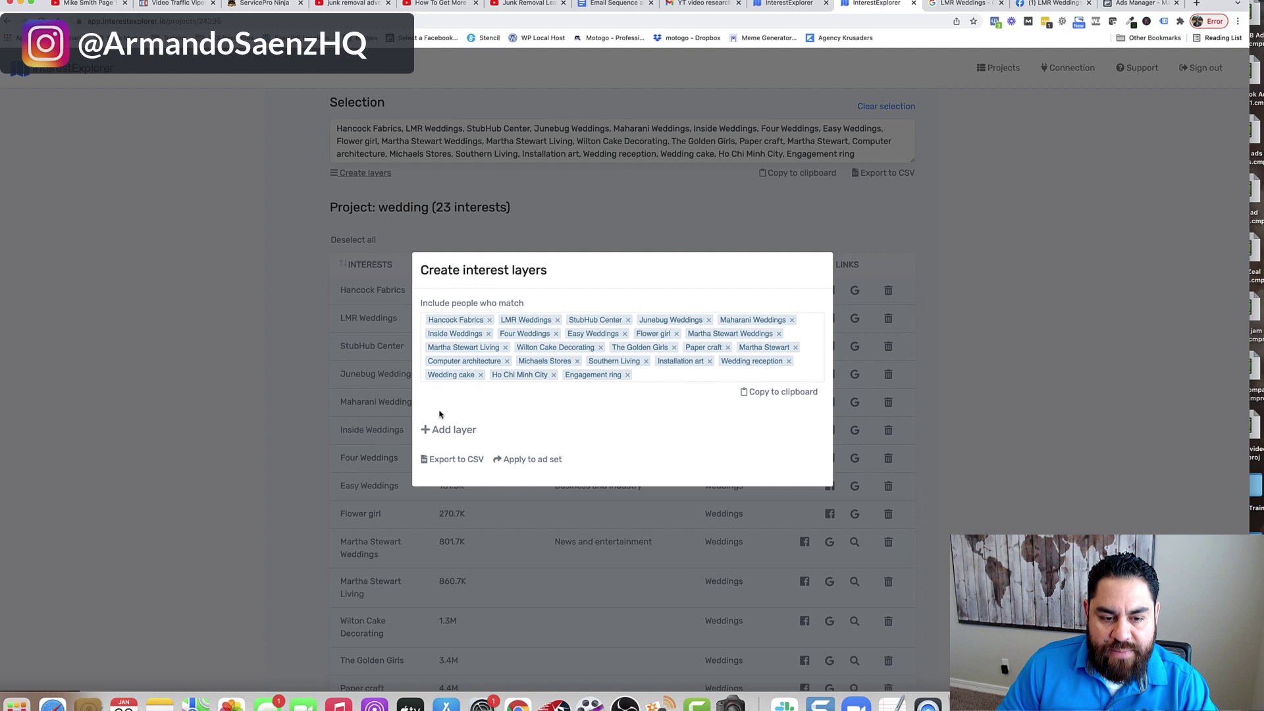
{"action": "left_click", "coordinate": [439, 431]}
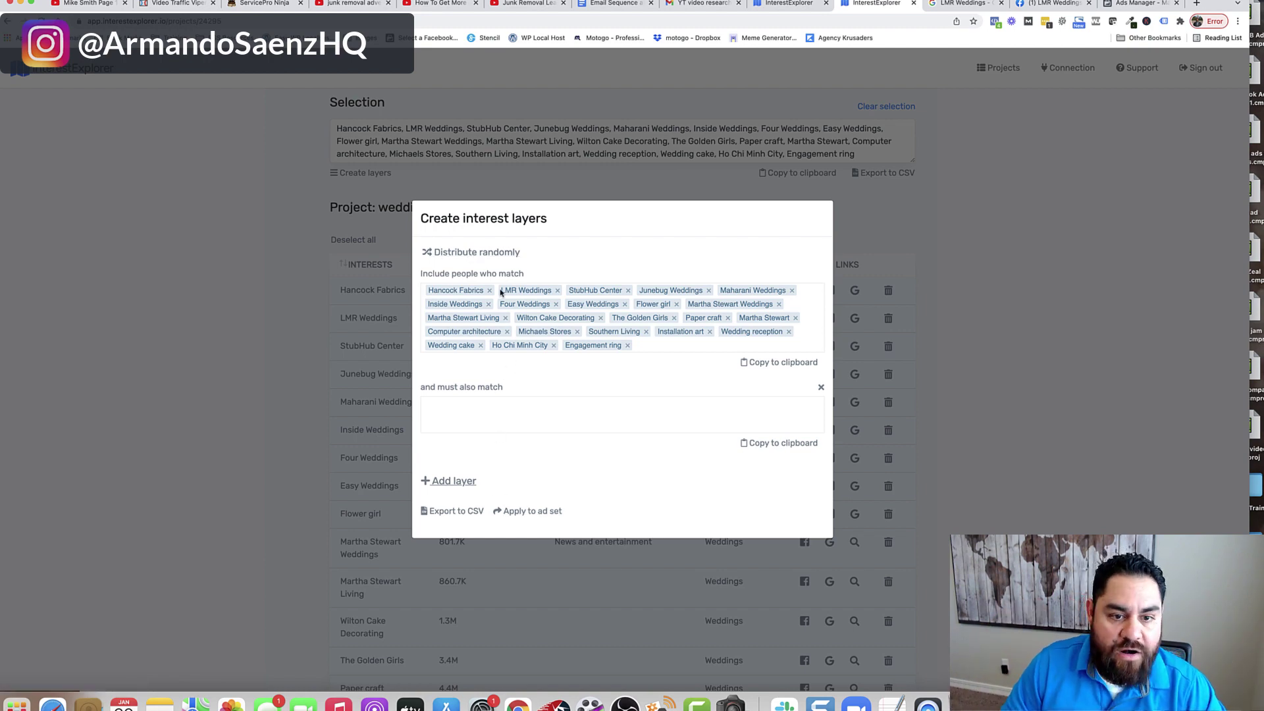
{"action": "left_click", "coordinate": [474, 255]}
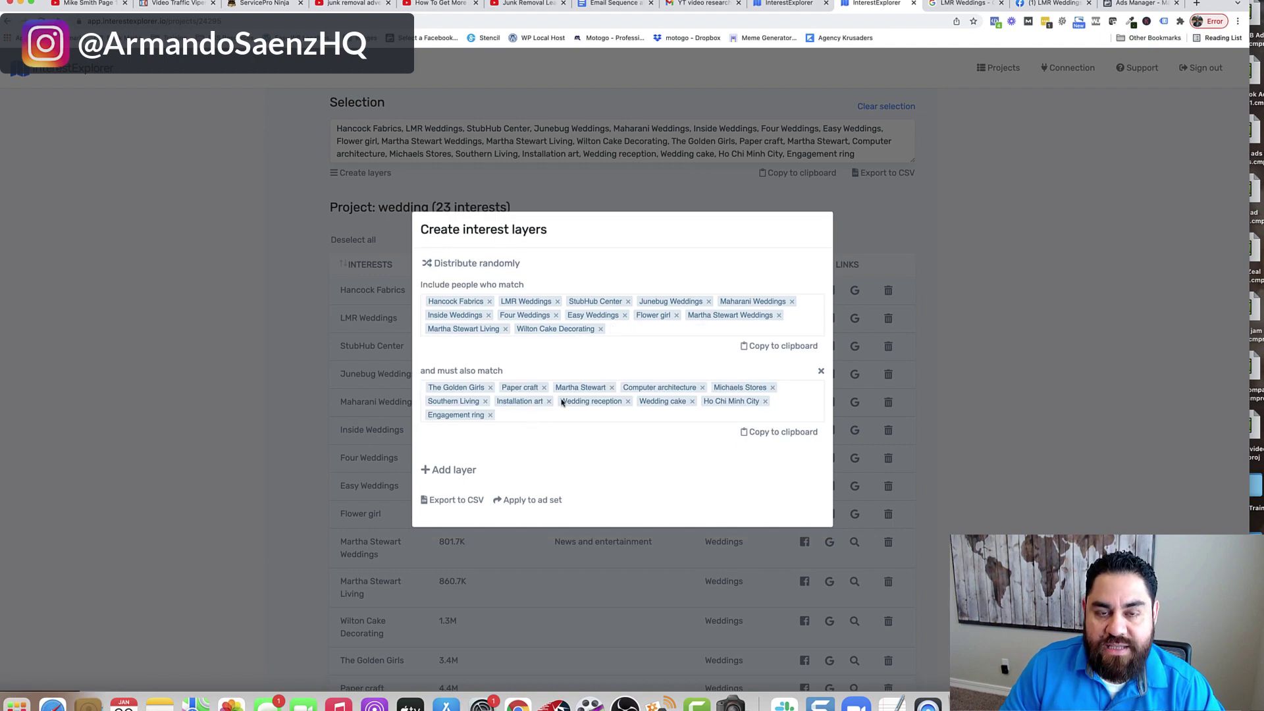
Step: Copy the first layer's interests and paste them into the ad set's detailed targeting in Ads Manager, replacing the "weddings" search text
{"action": "left_click", "coordinate": [767, 347]}
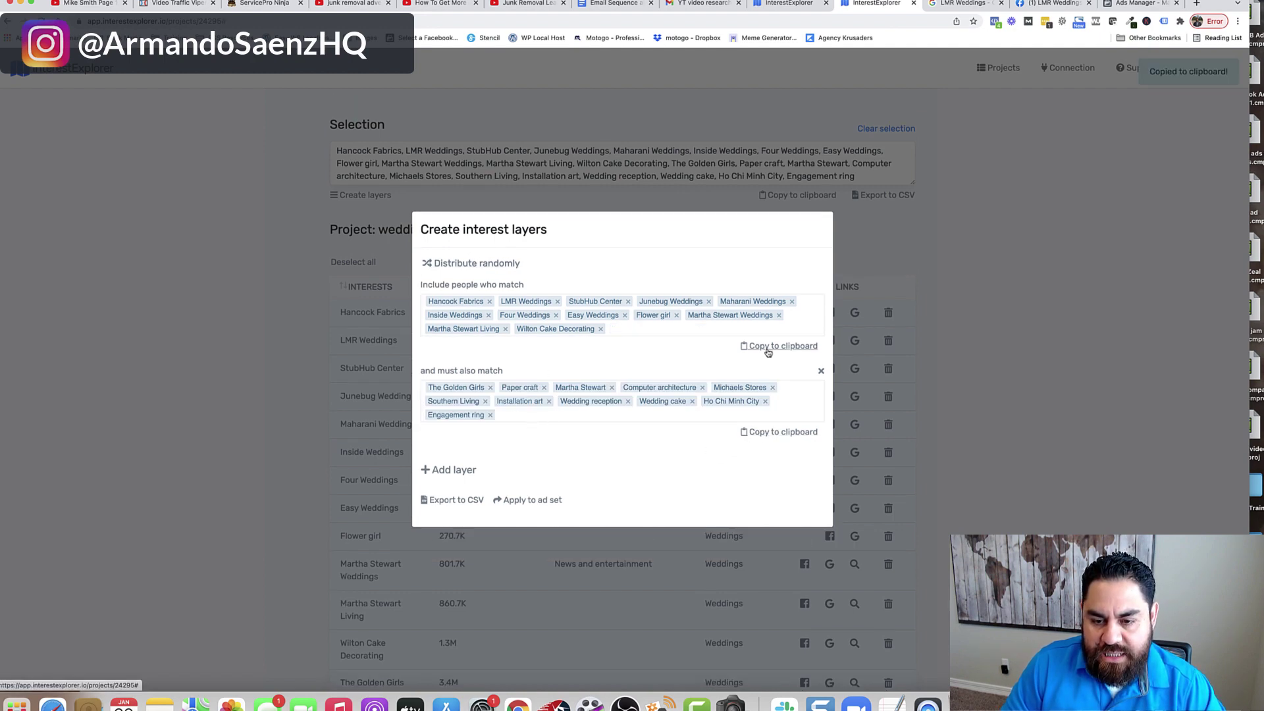
{"action": "left_click", "coordinate": [1139, 4]}
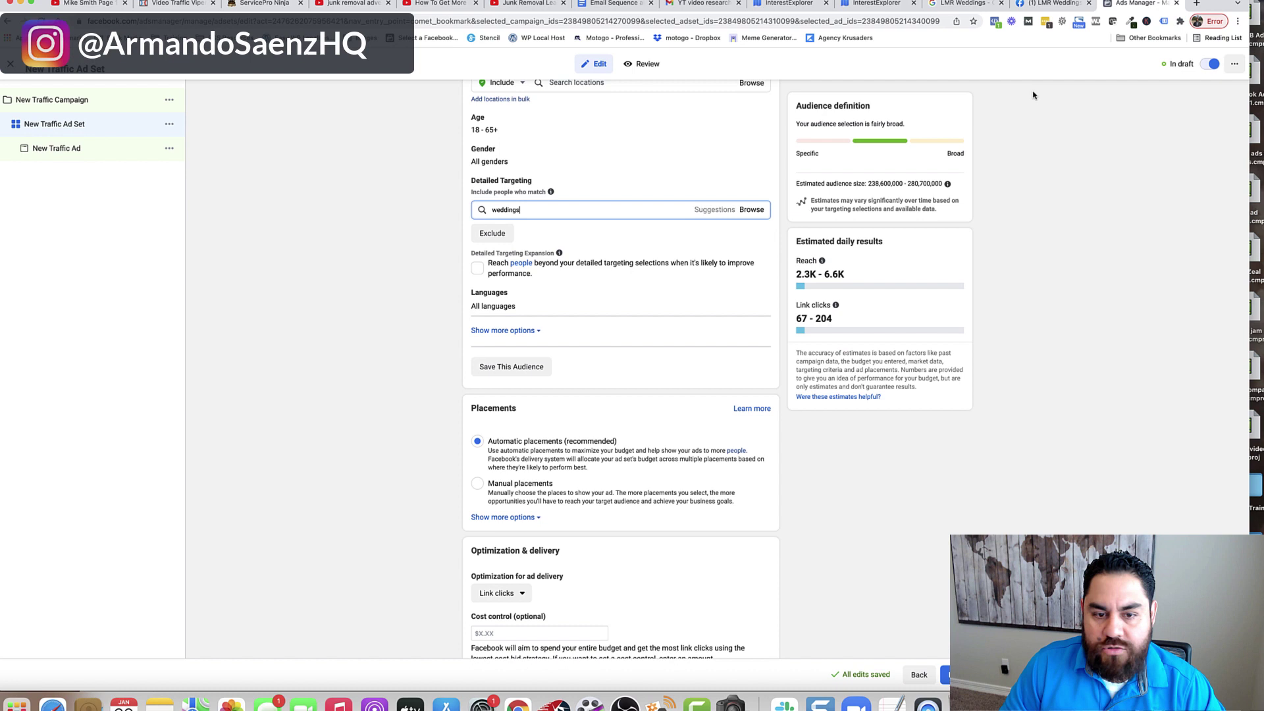
{"action": "scroll", "coordinate": [439, 251], "scroll_direction": "up", "scroll_amount": 2}
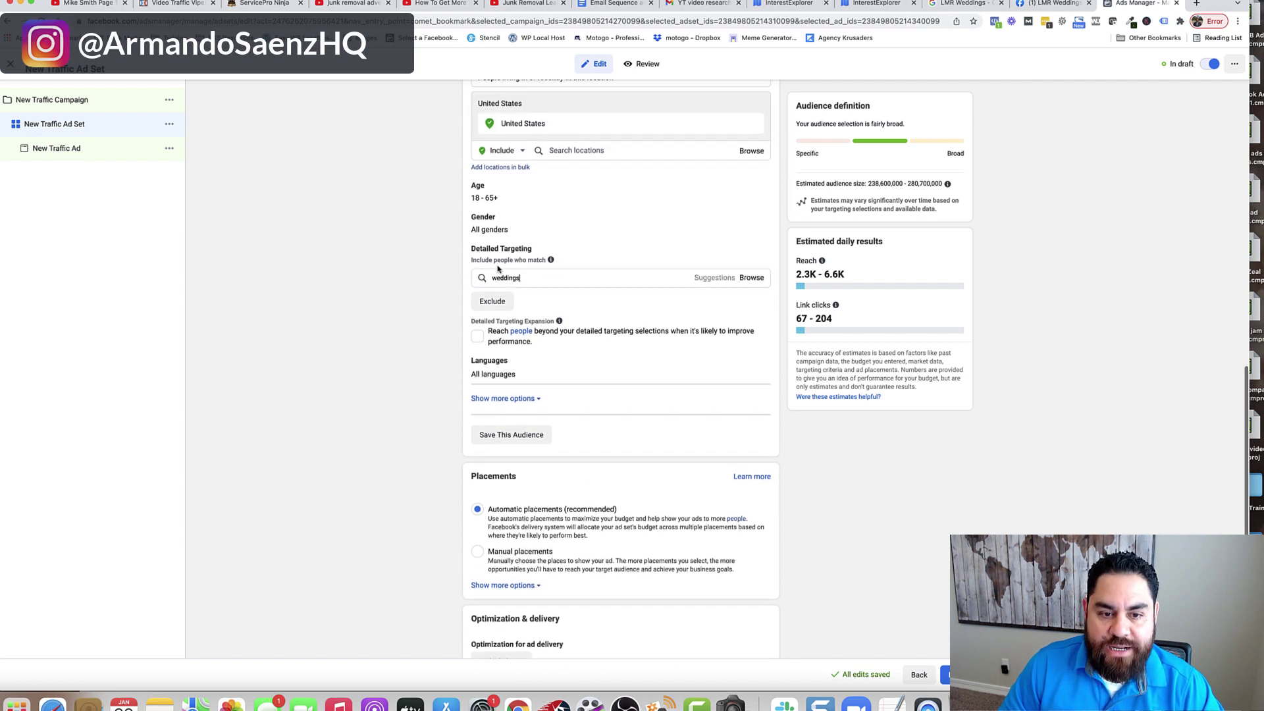
{"action": "key", "text": "ctrl+a"}
{"action": "key", "text": "ctrl+v"}
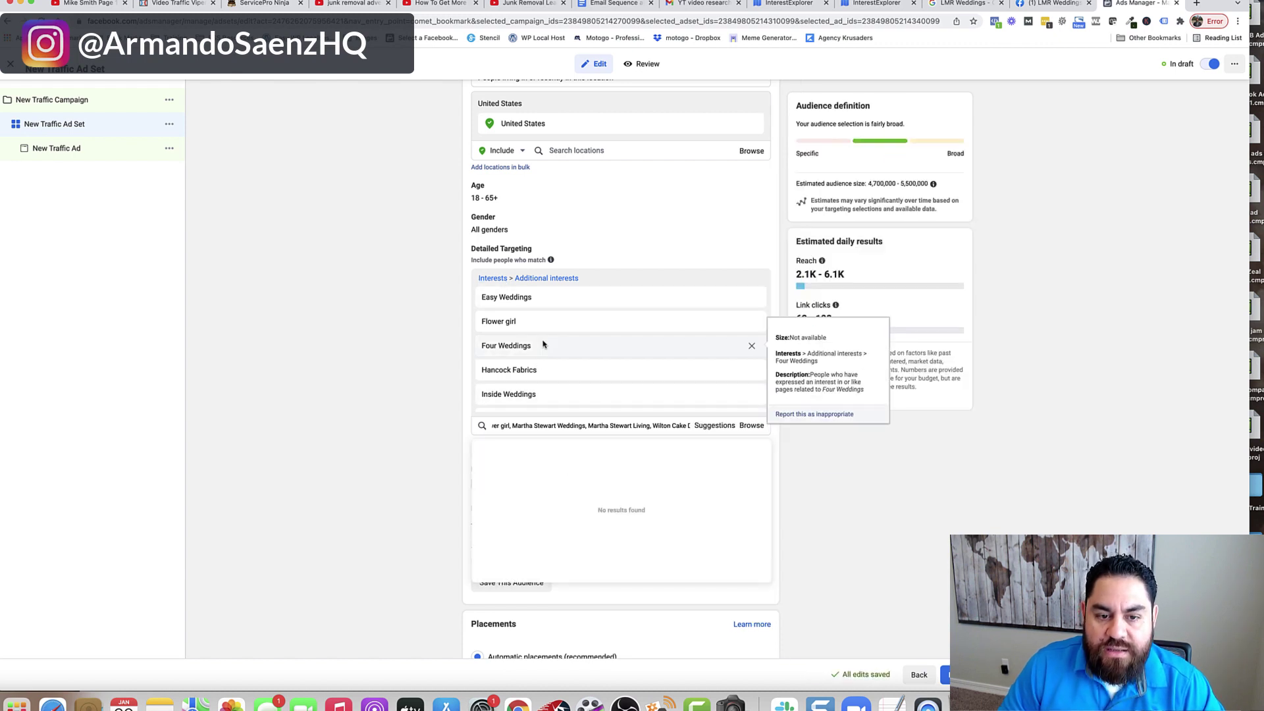
{"action": "scroll", "coordinate": [543, 342], "scroll_direction": "down", "scroll_amount": 2}
{"action": "scroll", "coordinate": [543, 342], "scroll_direction": "down", "scroll_amount": 4}
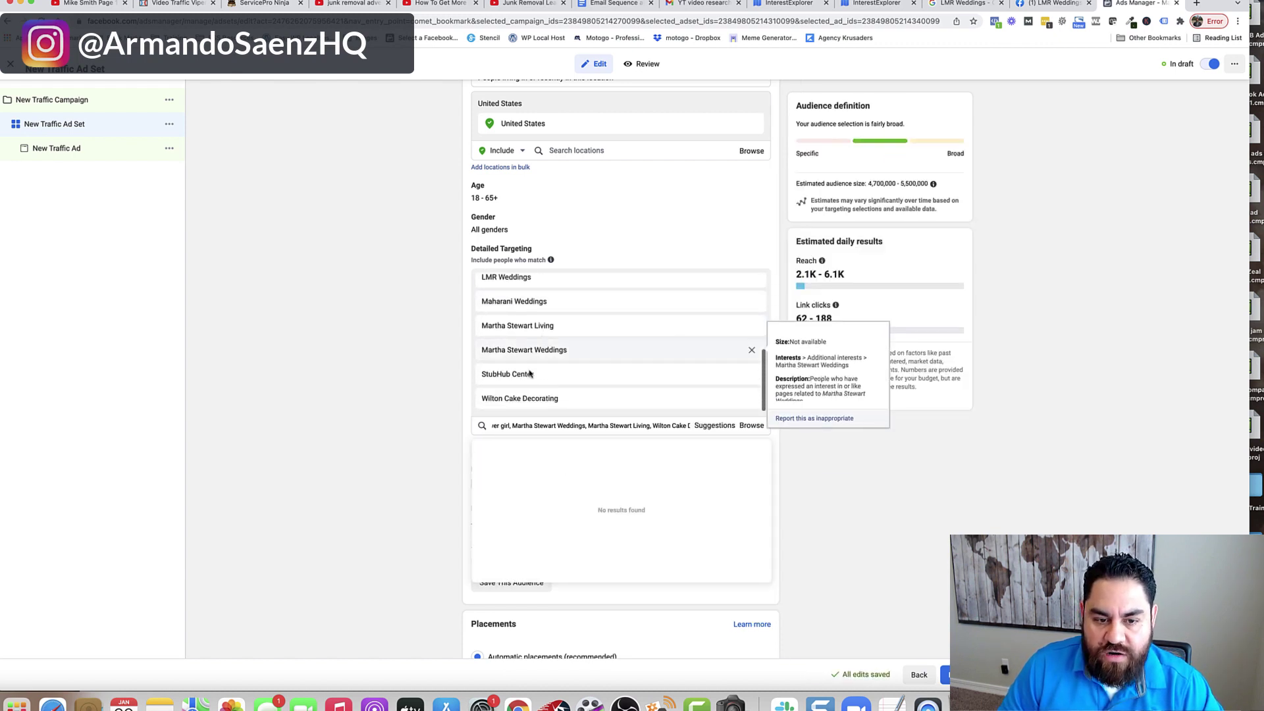
{"action": "left_click", "coordinate": [463, 409]}
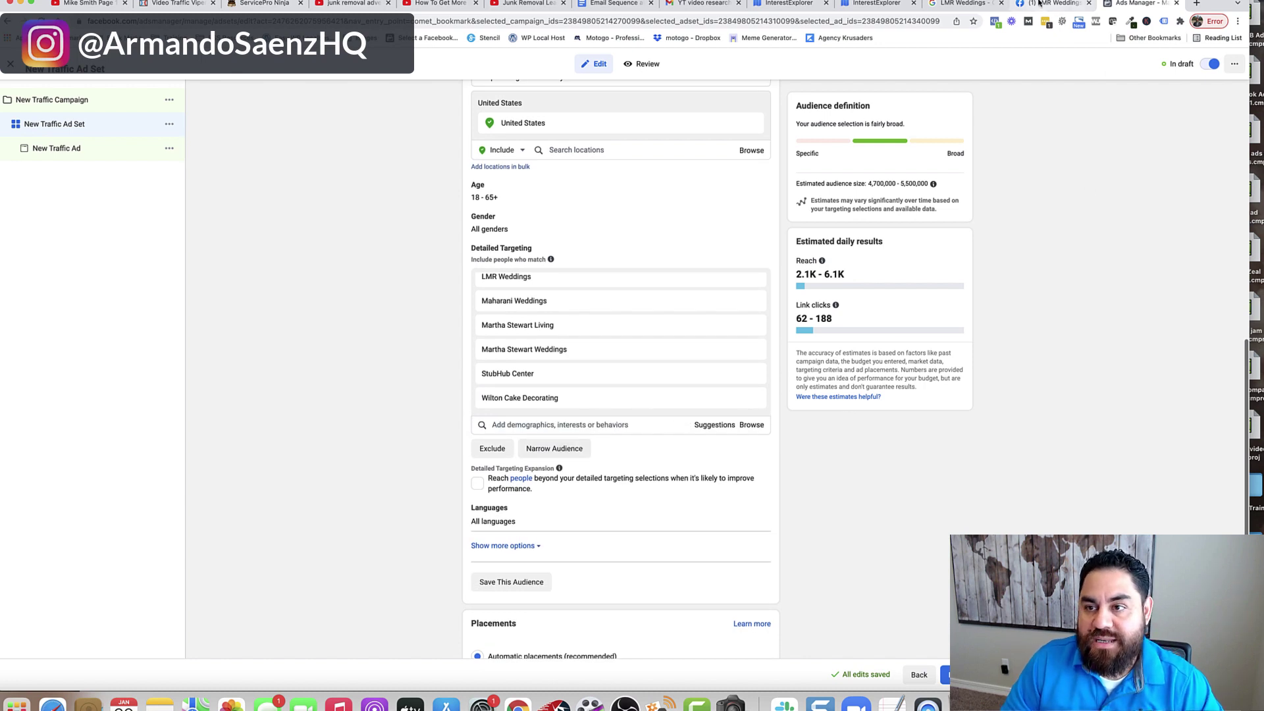
Step: Copy the second layer from InterestExplorer, then narrow the audience in Ads Manager by pasting those interests as a must-also-match condition
{"action": "left_click", "coordinate": [921, 4]}
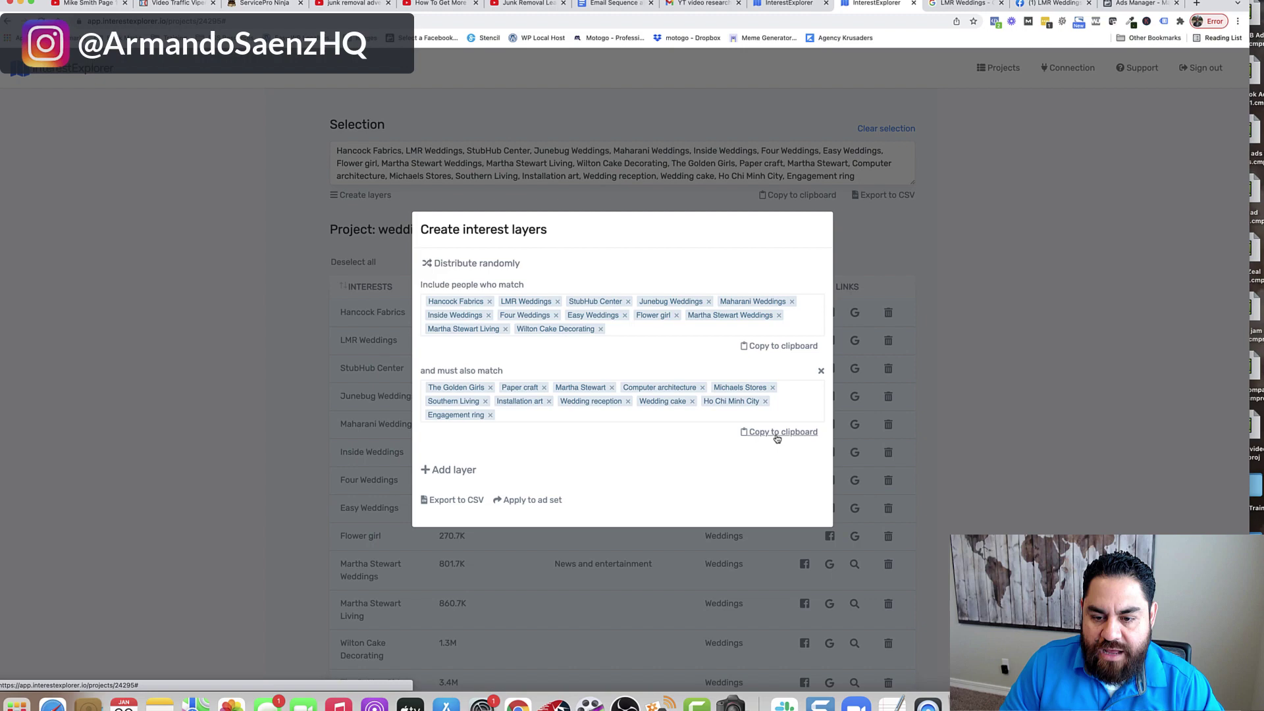
{"action": "left_click", "coordinate": [1134, 5]}
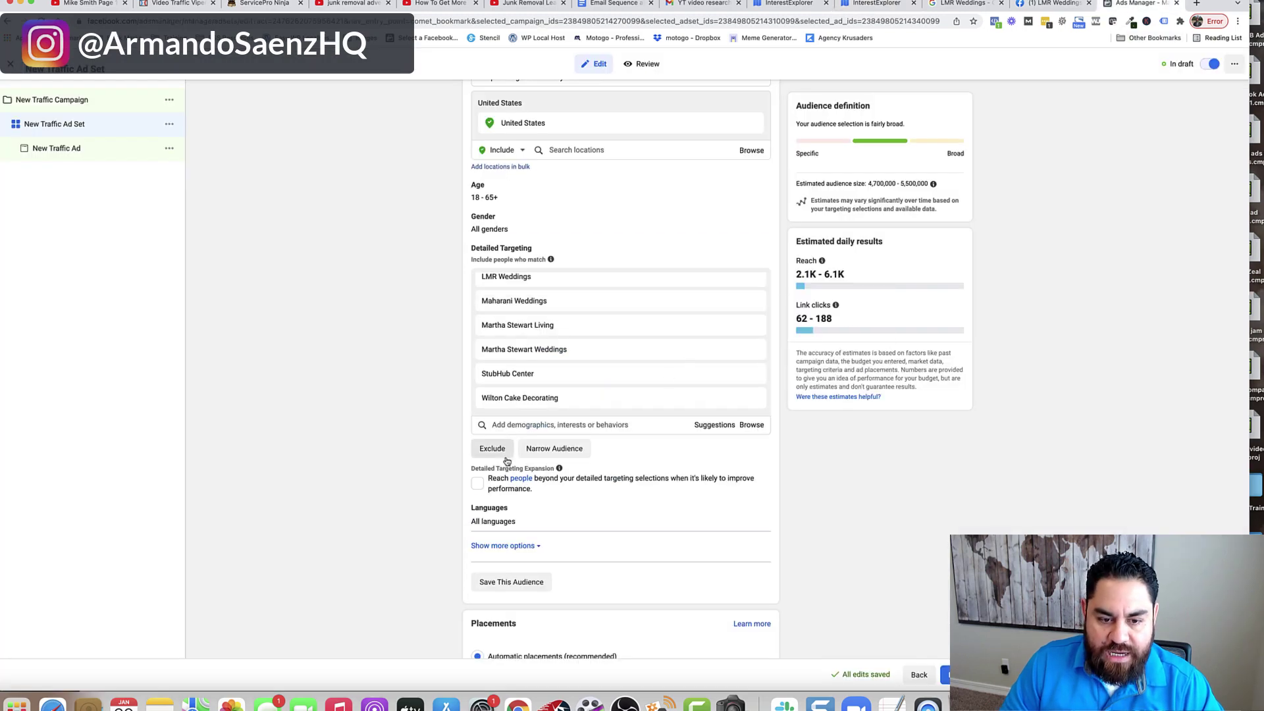
{"action": "left_click", "coordinate": [555, 450]}
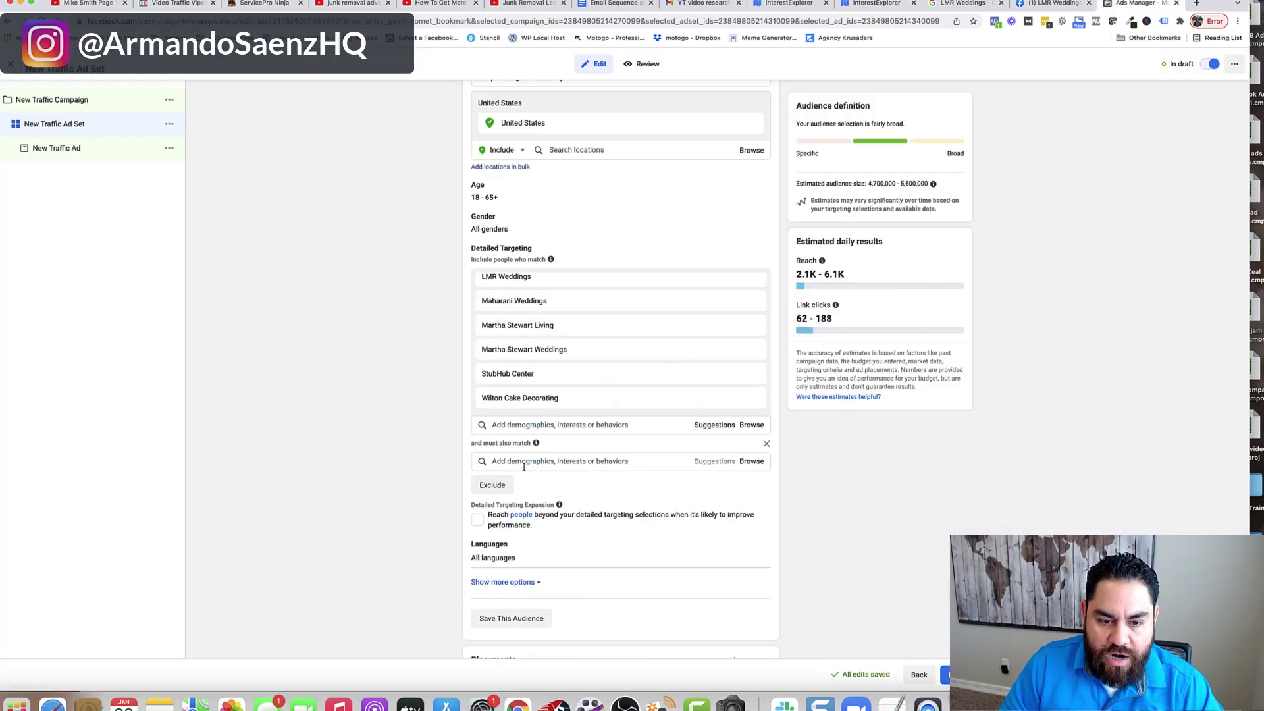
{"action": "left_click", "coordinate": [524, 463]}
{"action": "key", "text": "super+v"}
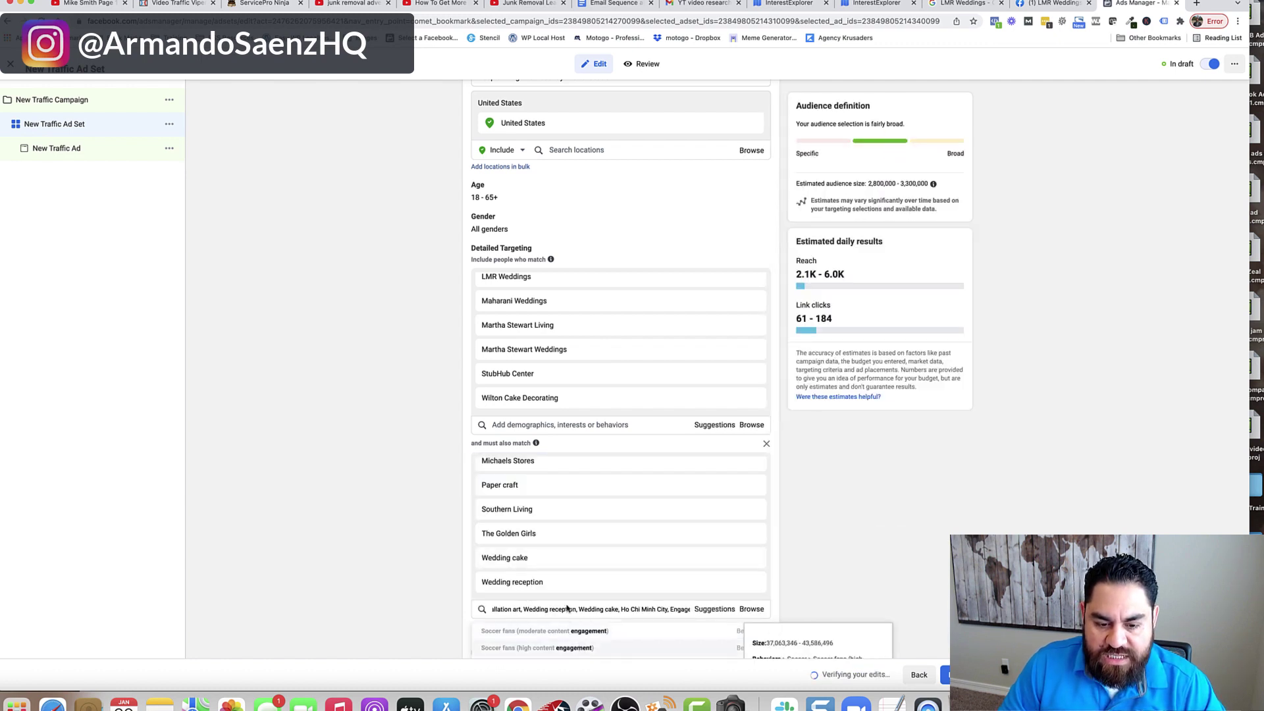
{"action": "scroll", "coordinate": [567, 480], "scroll_direction": "up", "scroll_amount": 2}
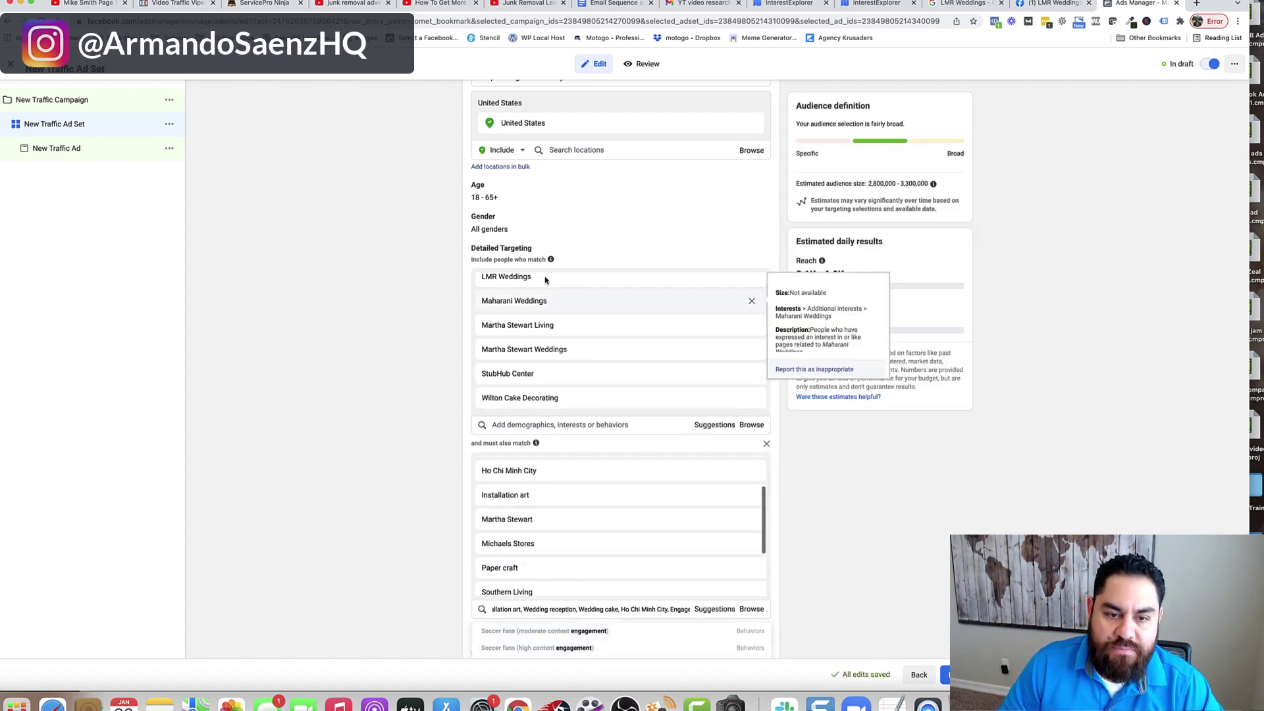
{"action": "scroll", "coordinate": [545, 347], "scroll_direction": "down", "scroll_amount": 2}
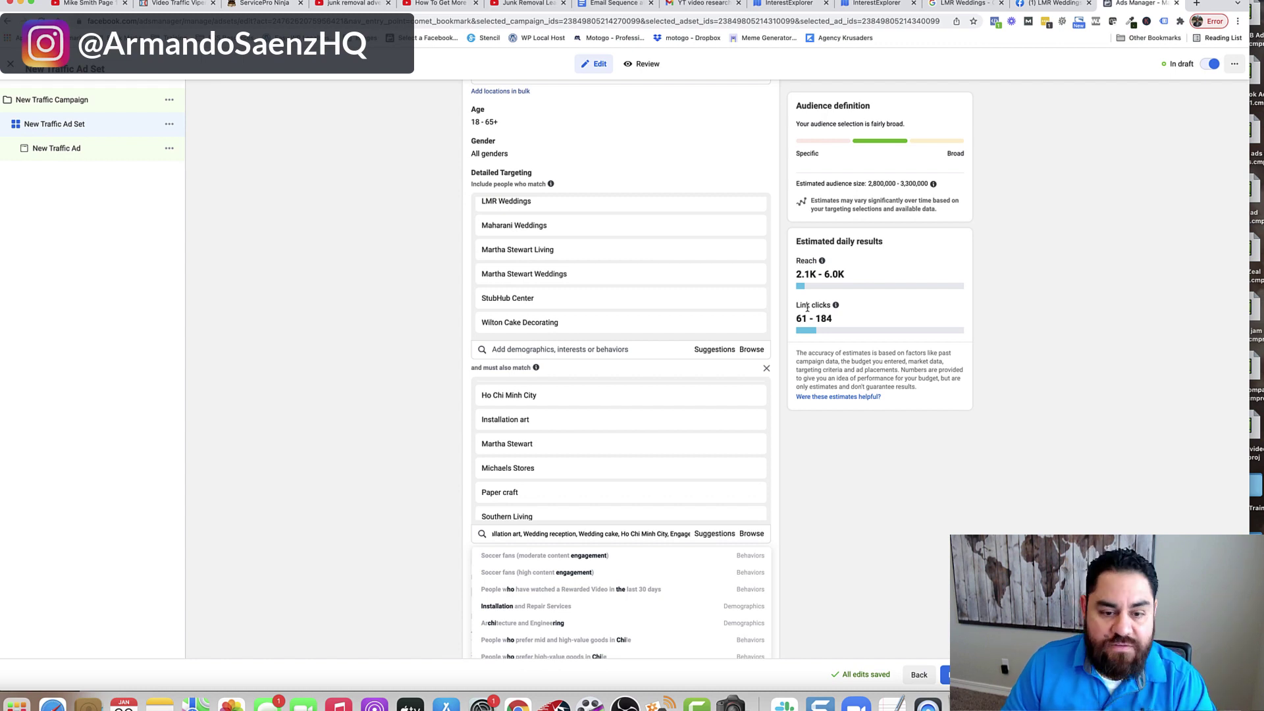
Step: Close the interest layers in InterestExplorer, view the projects list, and return to Ads Manager to review the layered targeting
{"action": "left_click", "coordinate": [876, 3]}
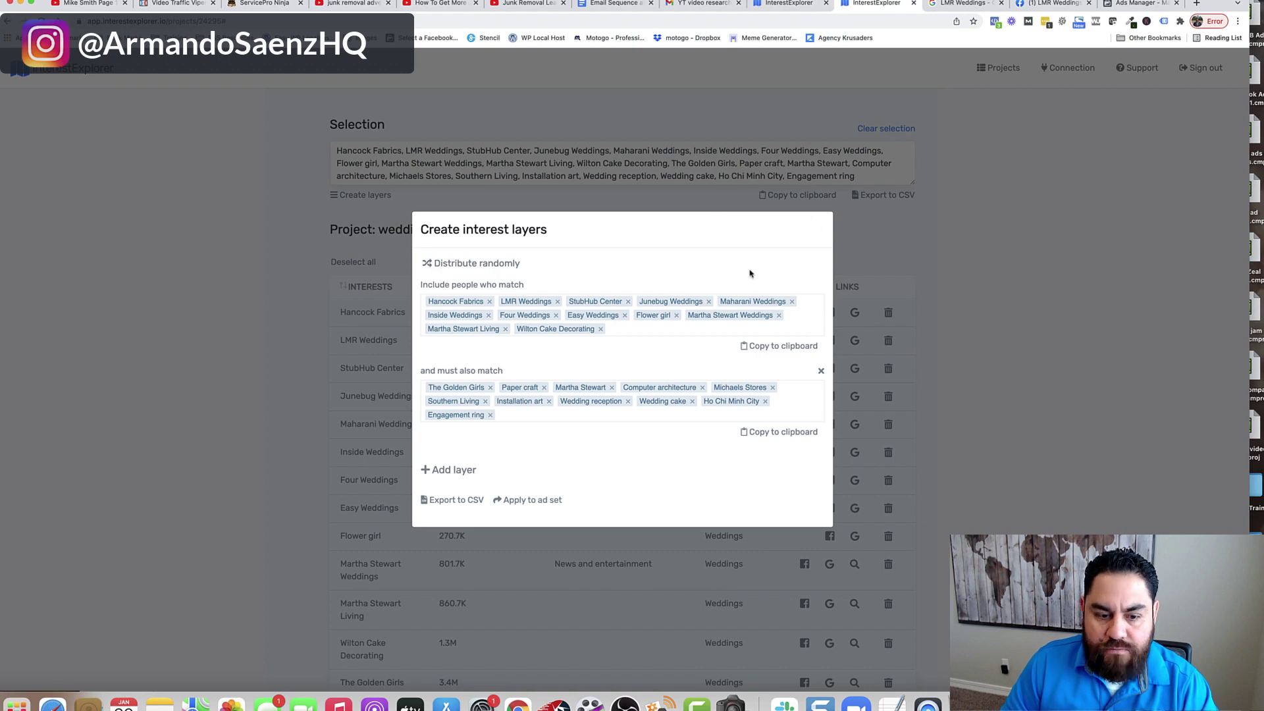
{"action": "left_click", "coordinate": [1090, 305]}
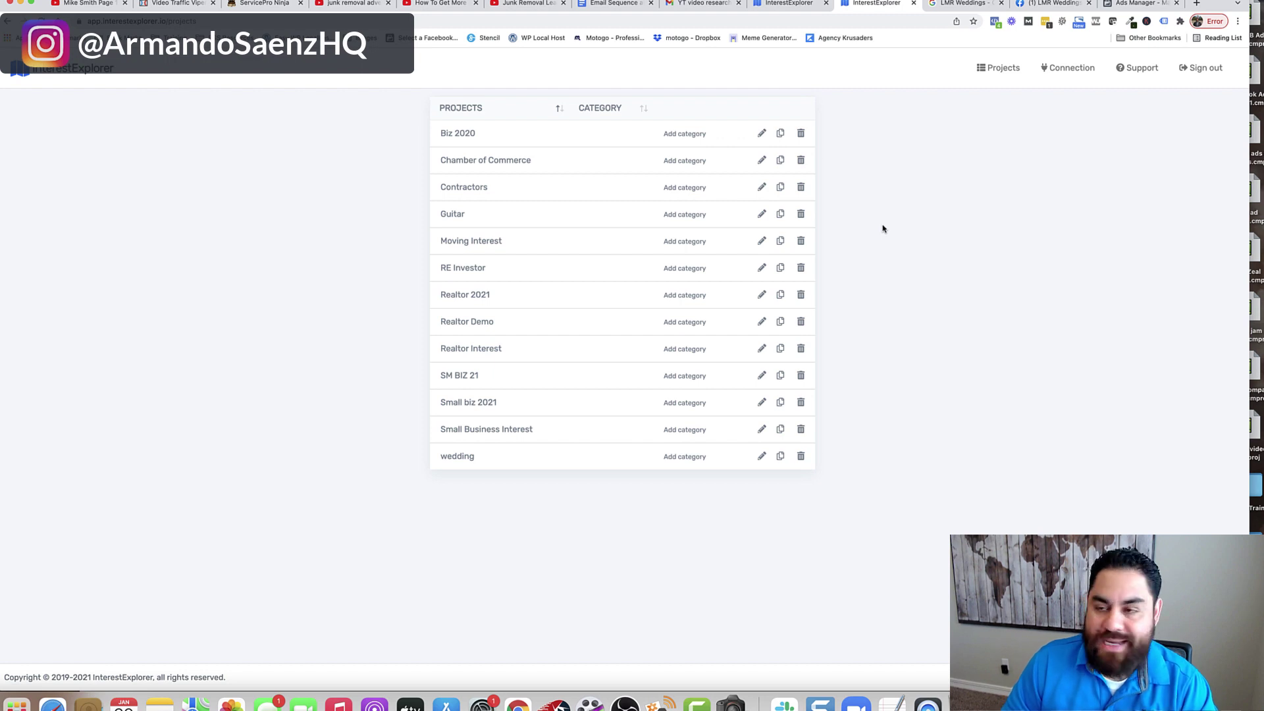
{"action": "left_click", "coordinate": [1122, 5]}
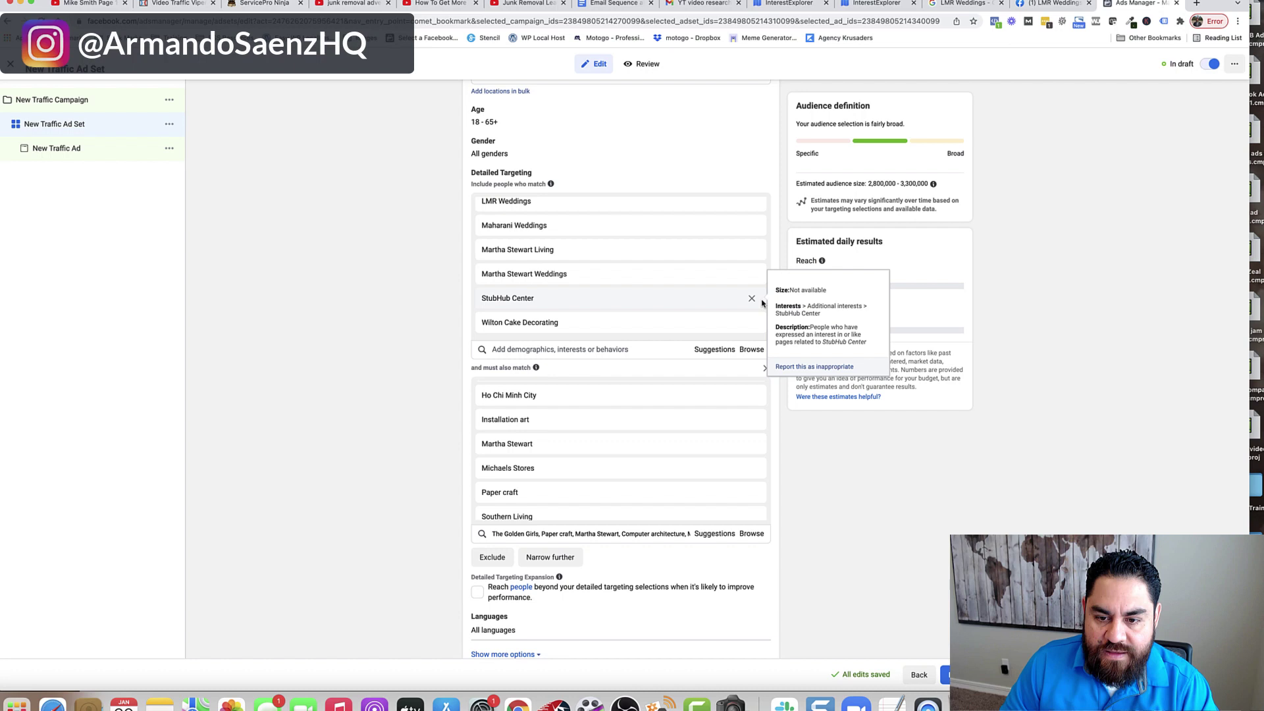
Step: Remove the LMR Weddings and Junebug Weddings interests from the first detailed targeting group
{"action": "mouse_move", "coordinate": [762, 211]}
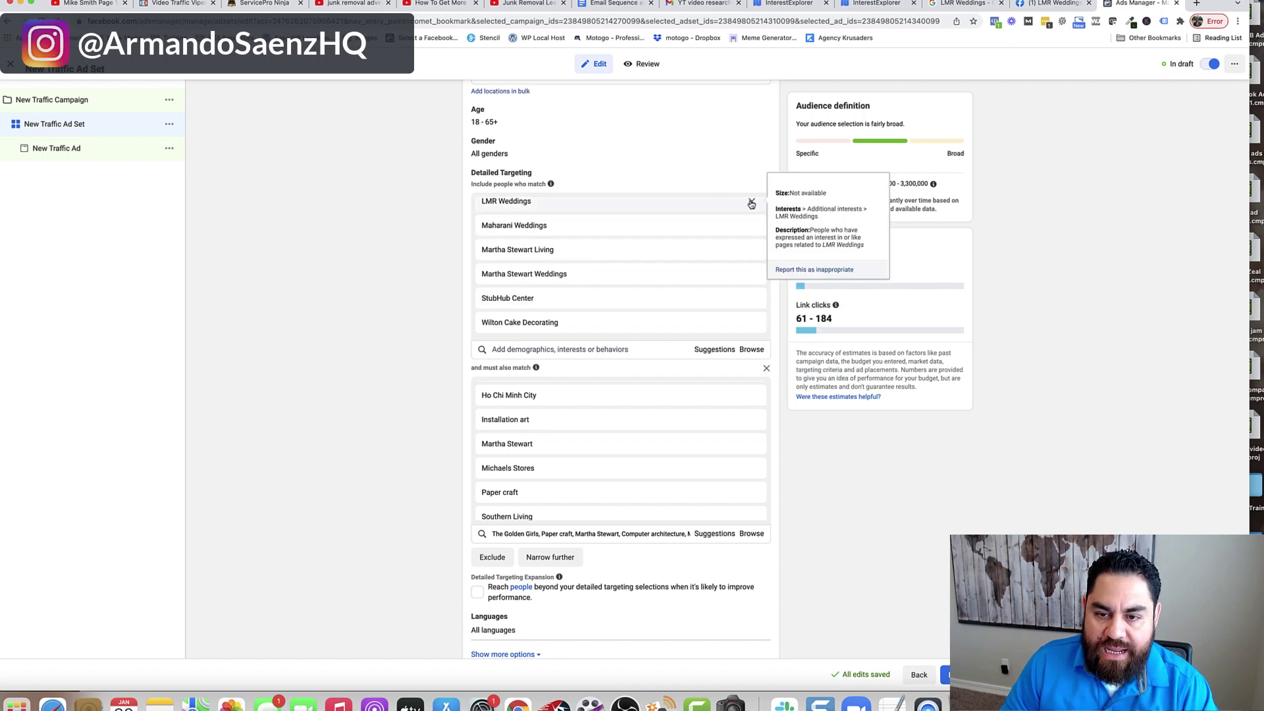
{"action": "left_click", "coordinate": [752, 202]}
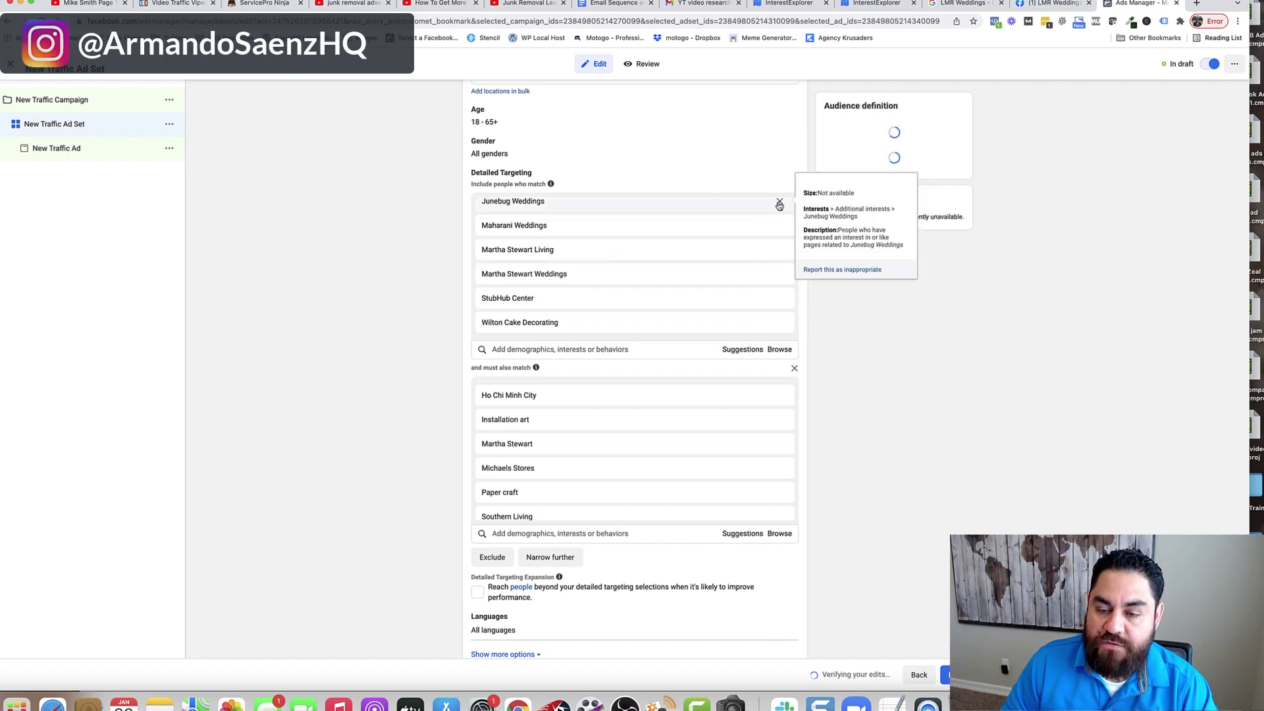
{"action": "left_click", "coordinate": [779, 203]}
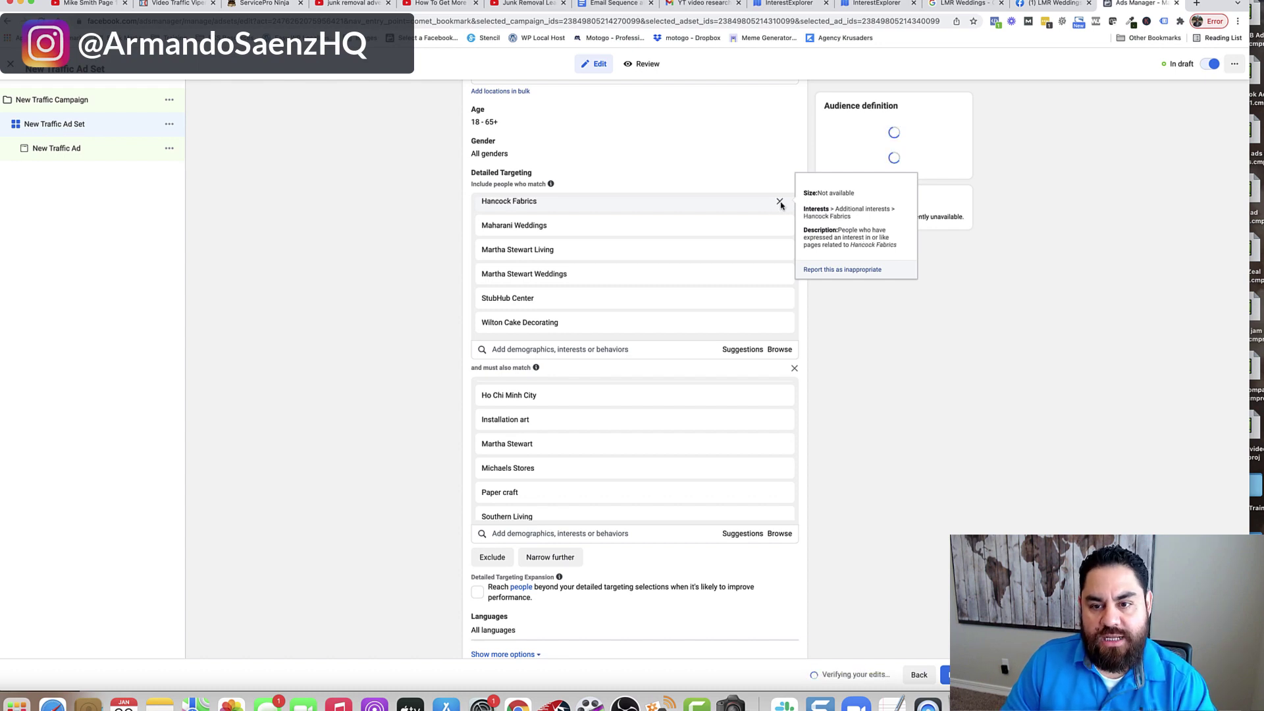
Step: Switch to the InterestExplorer search results and clear the current selection of wedding interests
{"action": "left_click", "coordinate": [864, 9]}
{"action": "left_click", "coordinate": [787, 5]}
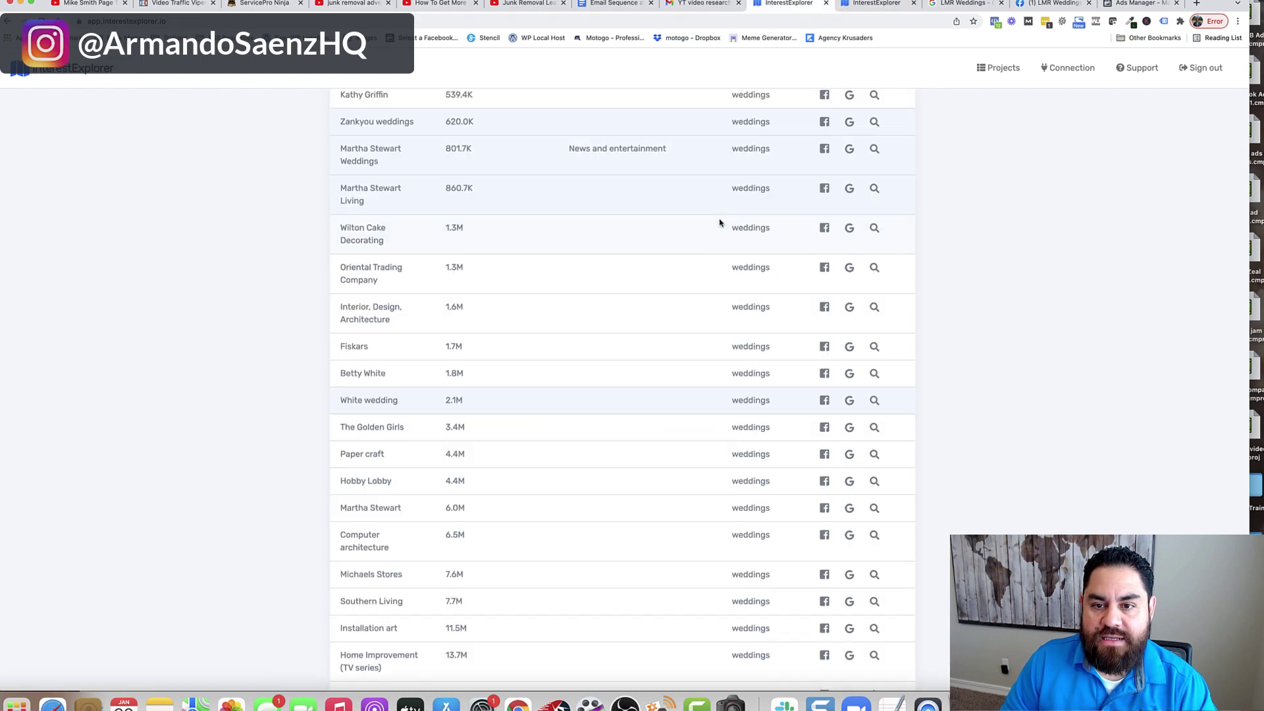
{"action": "scroll", "coordinate": [721, 224], "scroll_direction": "up", "scroll_amount": 10}
{"action": "scroll", "coordinate": [722, 241], "scroll_direction": "up", "scroll_amount": 5}
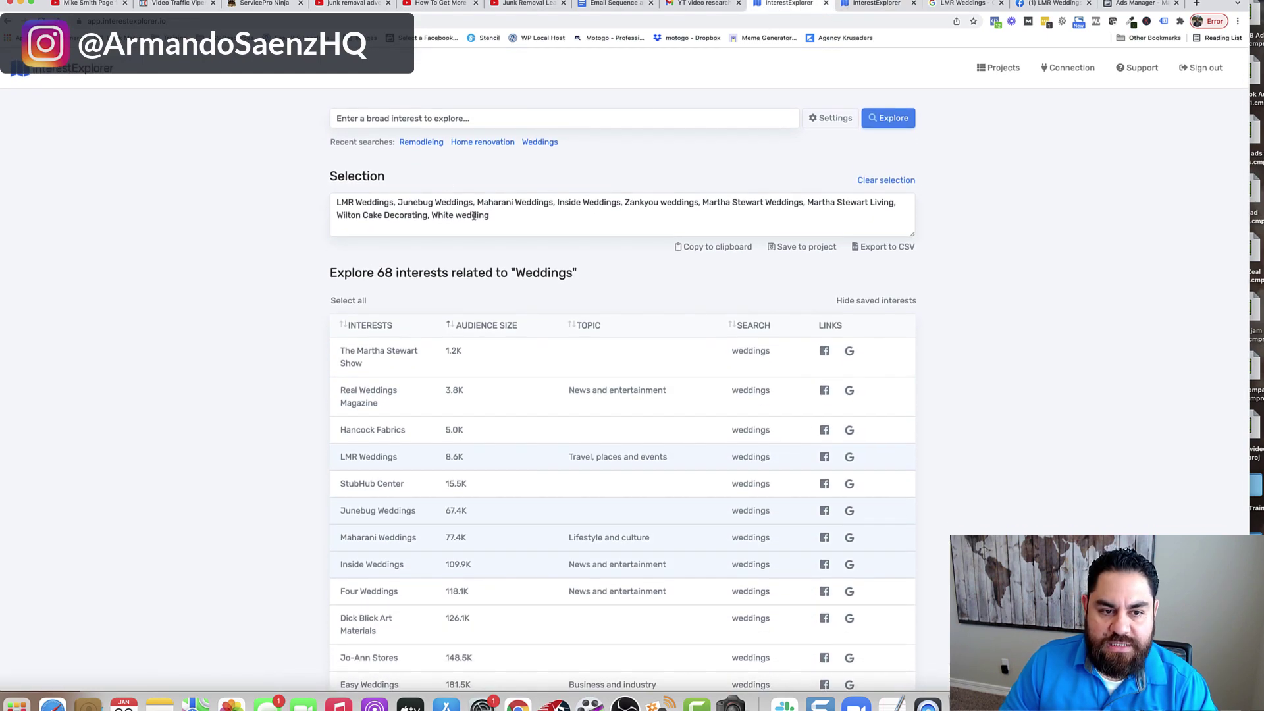
{"action": "left_click", "coordinate": [896, 180]}
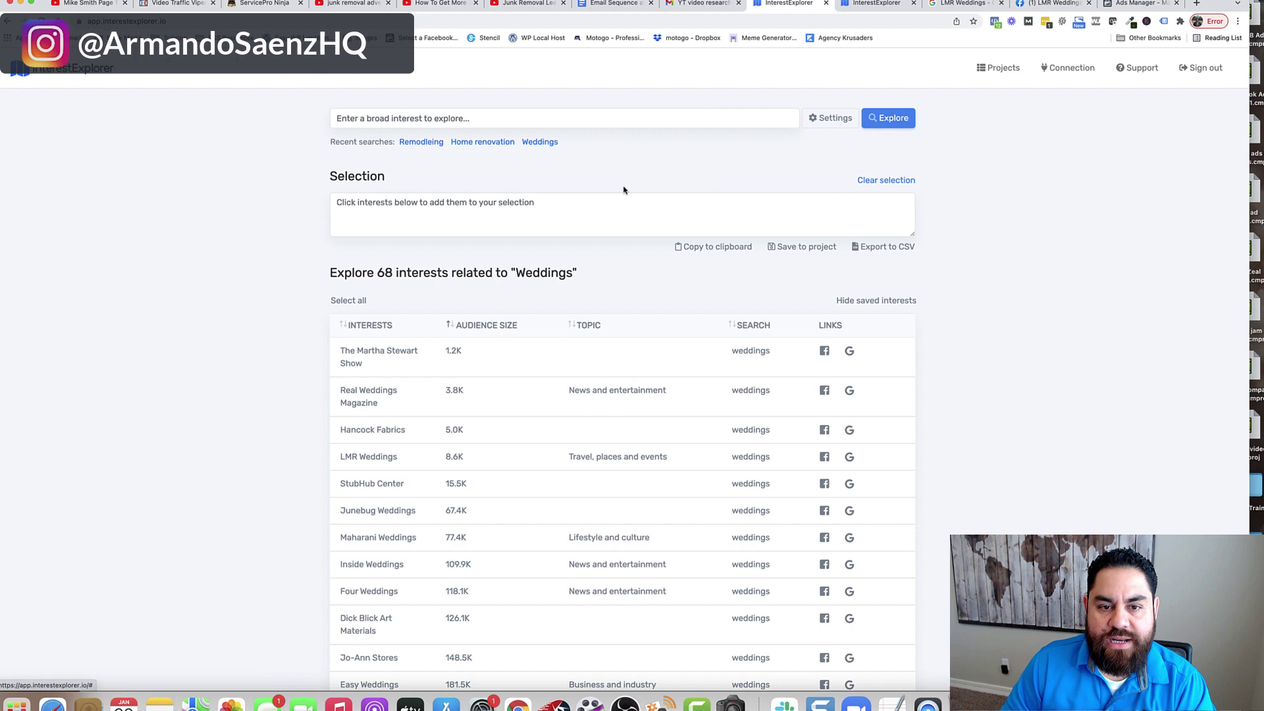
Step: Search for "weddings" in InterestExplorer and look through the related interests and their audience sizes
{"action": "left_click", "coordinate": [448, 120]}
{"action": "type", "text": "weddin"}
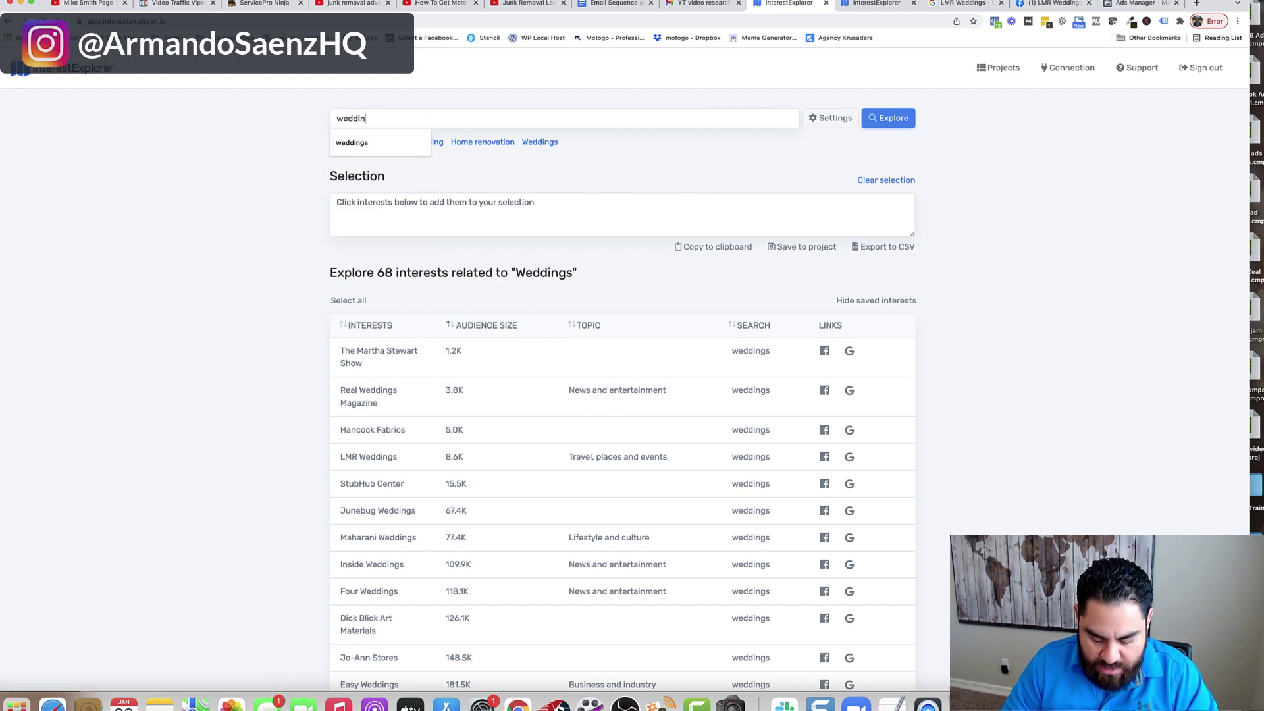
{"action": "key", "text": "super+r"}
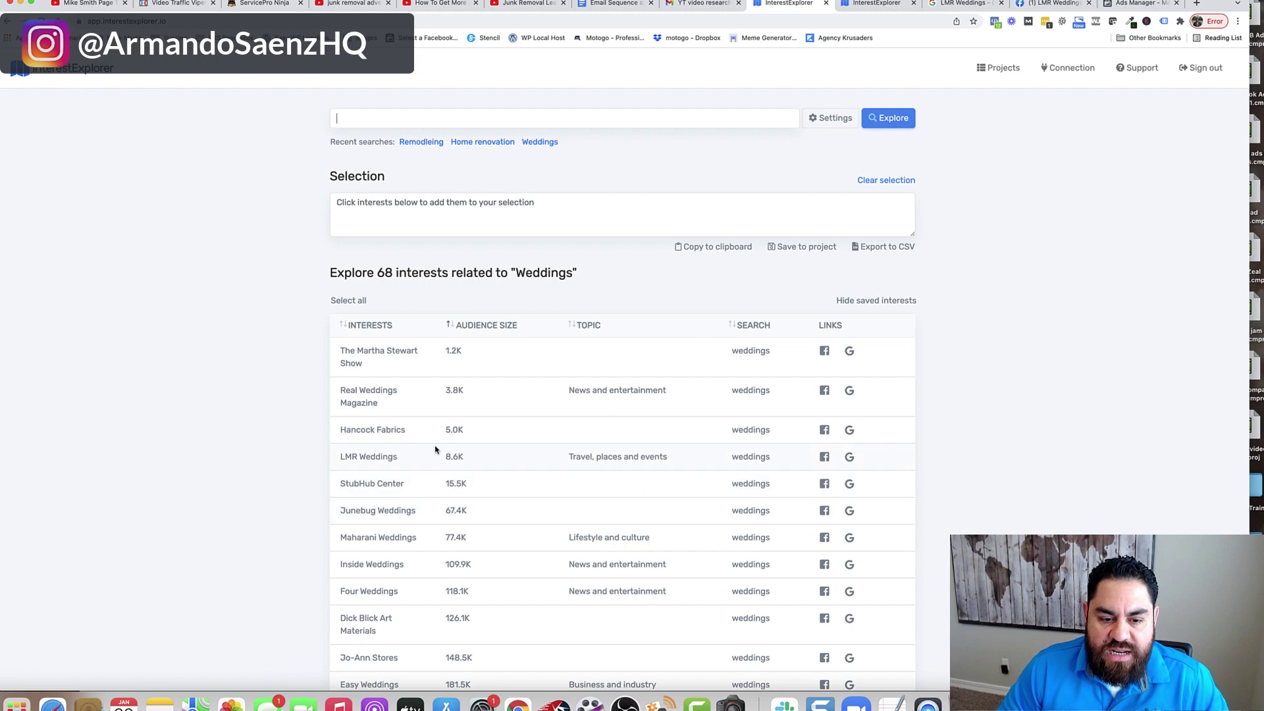
{"action": "scroll", "coordinate": [550, 402], "scroll_direction": "down", "scroll_amount": 7}
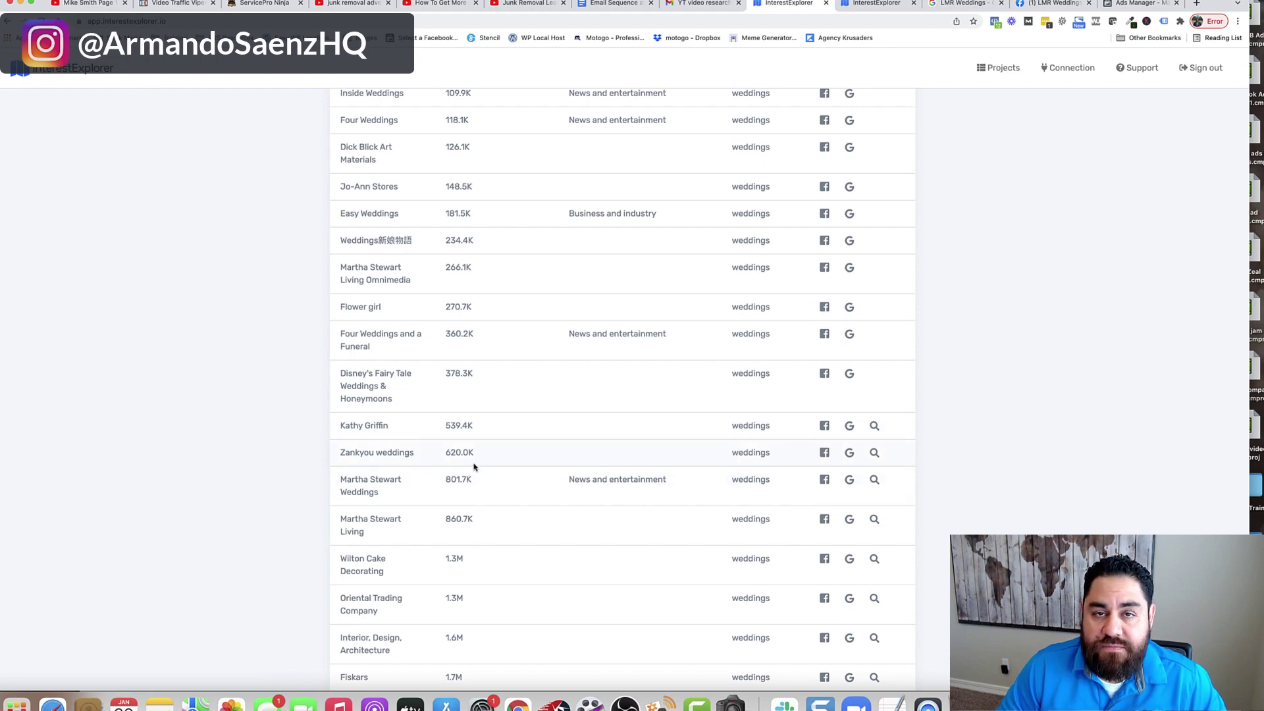
{"action": "scroll", "coordinate": [473, 467], "scroll_direction": "up", "scroll_amount": 7}
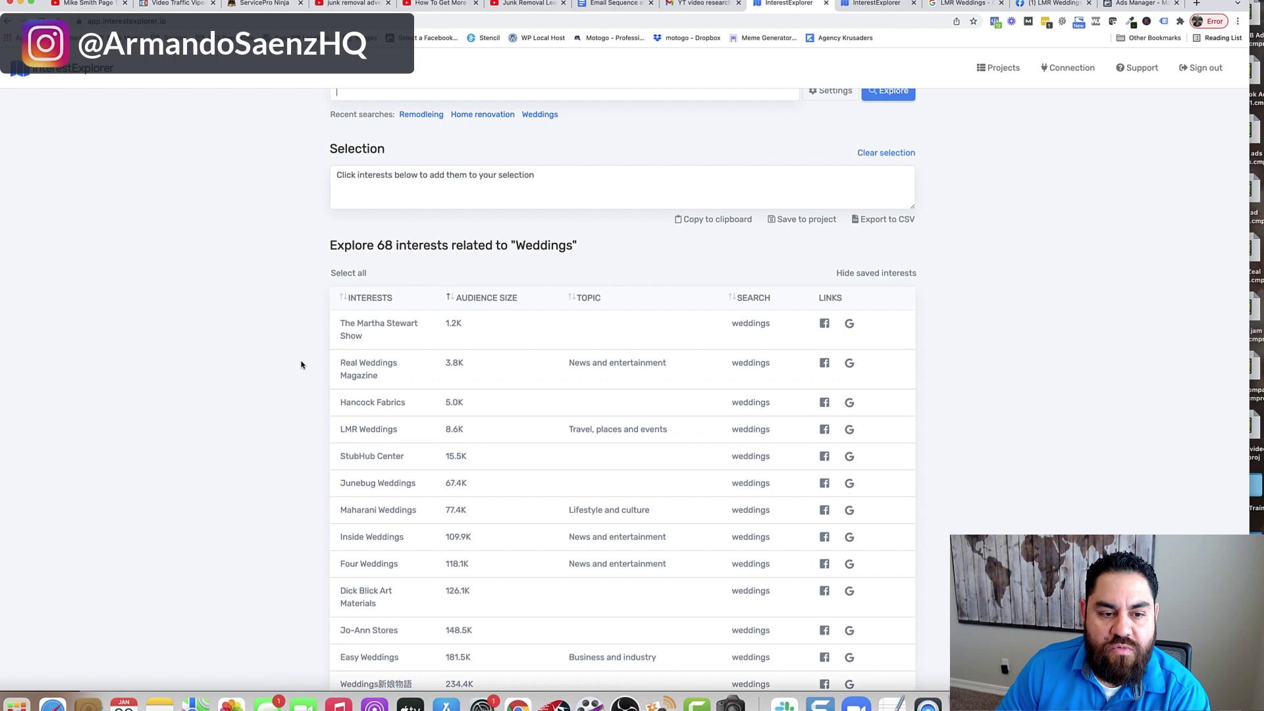
Step: Add Real Weddings Magazine, LMR Weddings, StubHub Center and Junebug Weddings to the selection
{"action": "scroll", "coordinate": [361, 395], "scroll_direction": "down", "scroll_amount": 2}
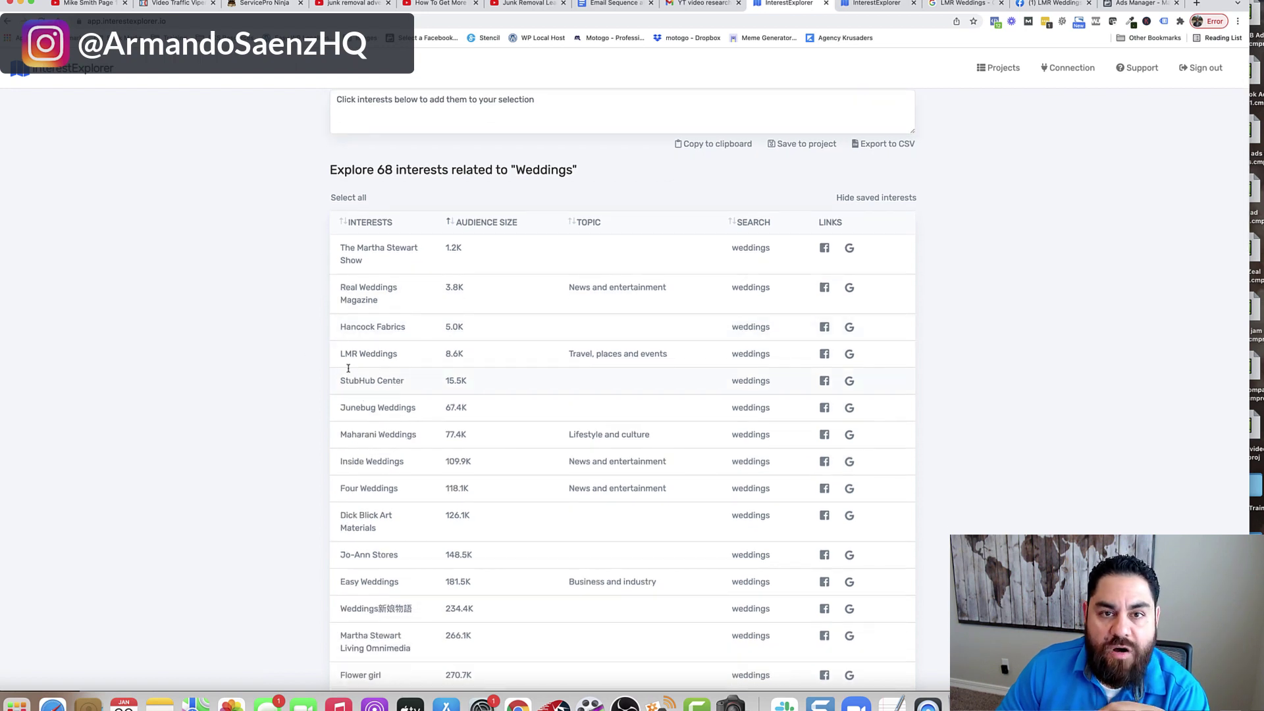
{"action": "left_click", "coordinate": [376, 295]}
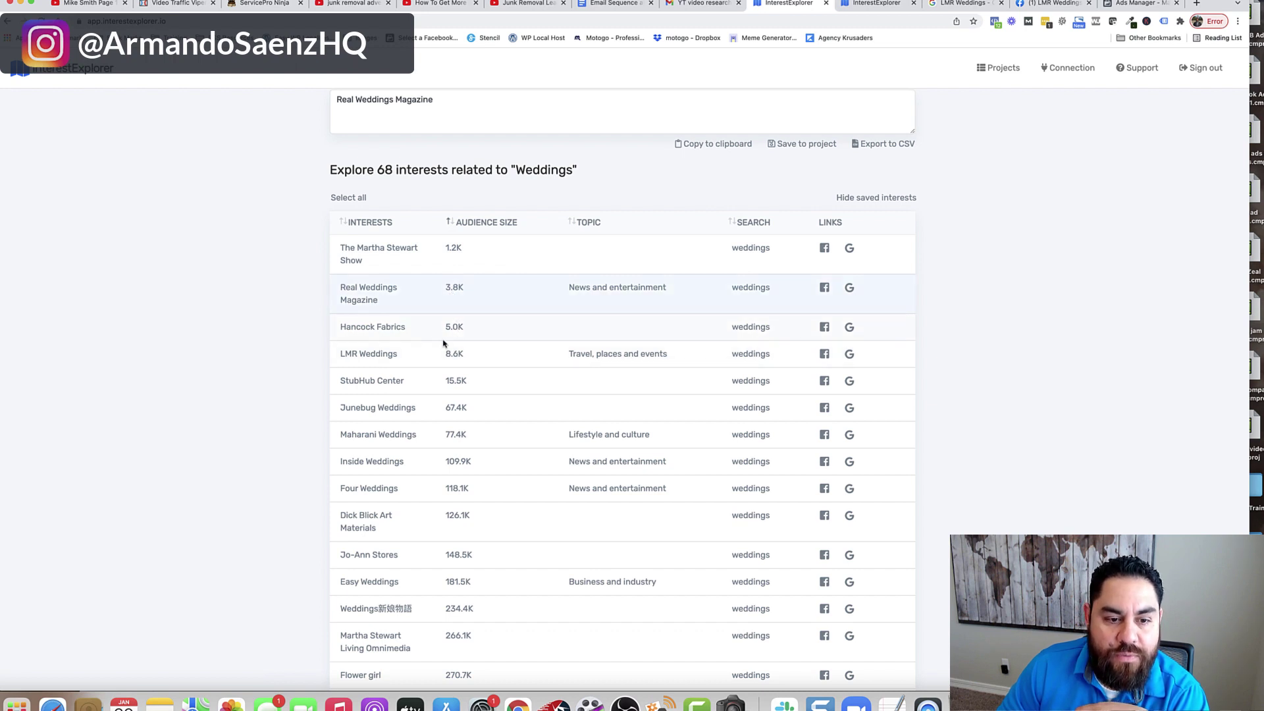
{"action": "left_click", "coordinate": [398, 357]}
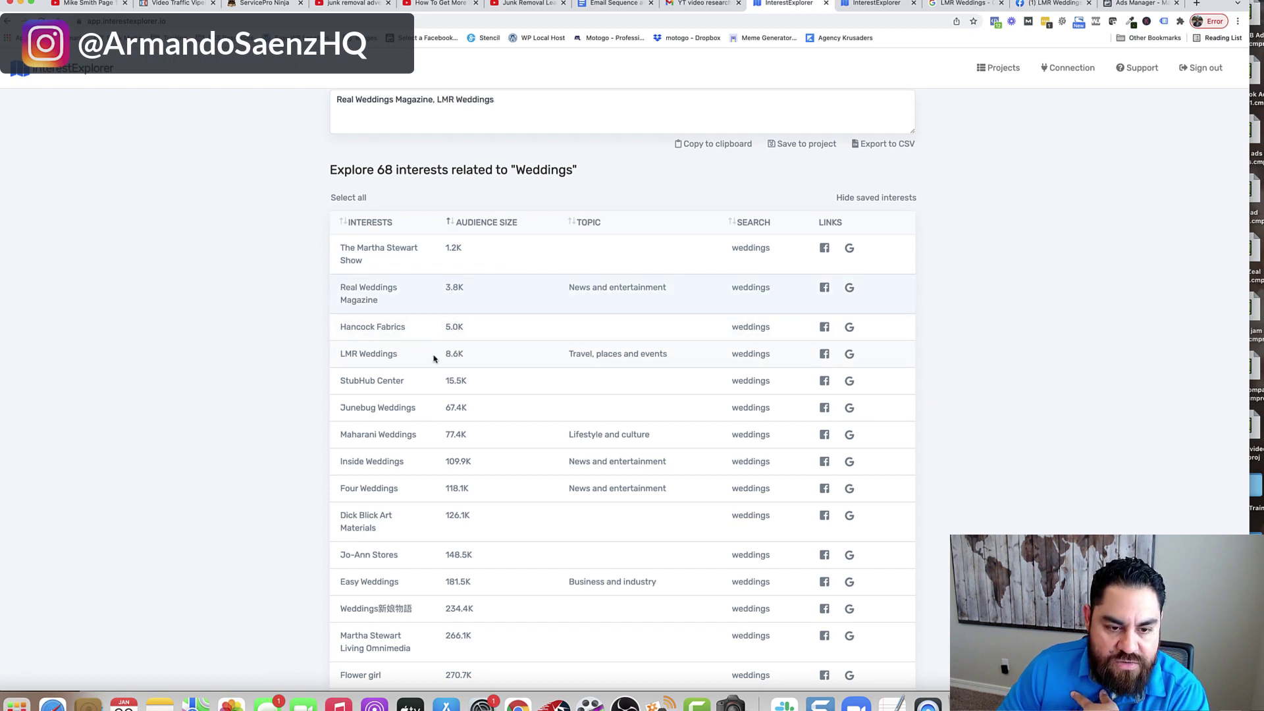
{"action": "left_click", "coordinate": [377, 386]}
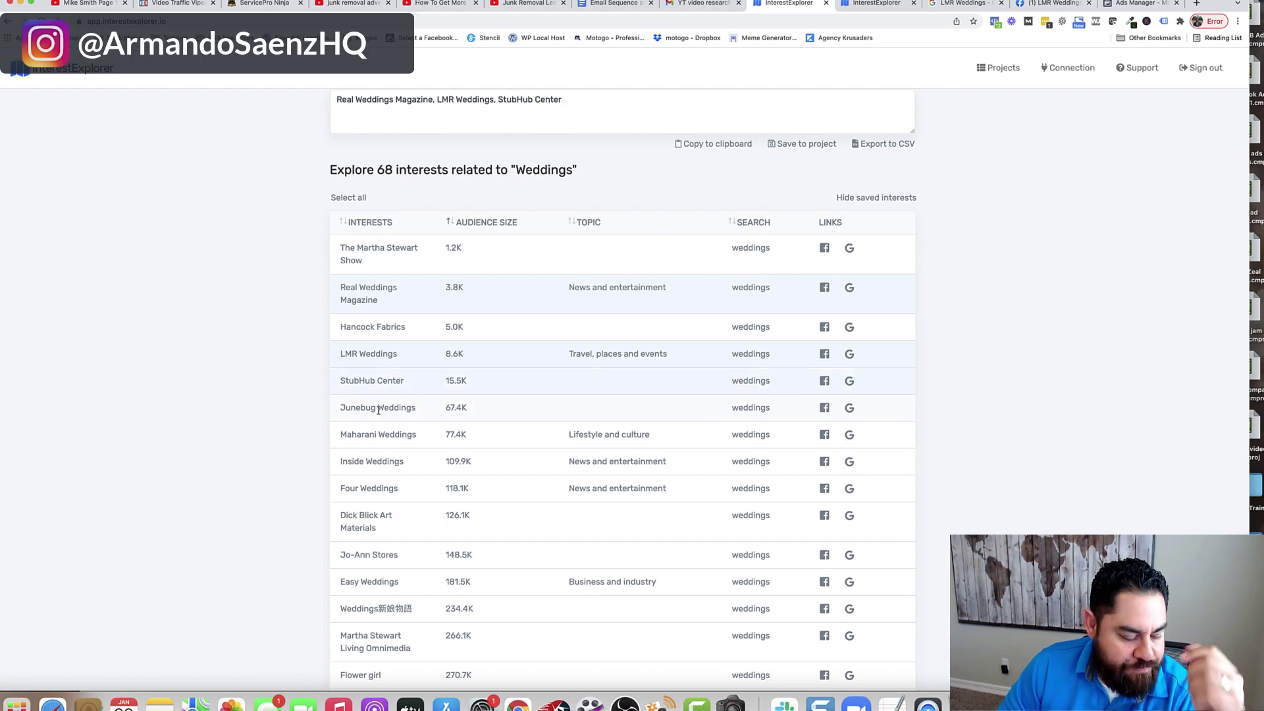
{"action": "left_click", "coordinate": [378, 410]}
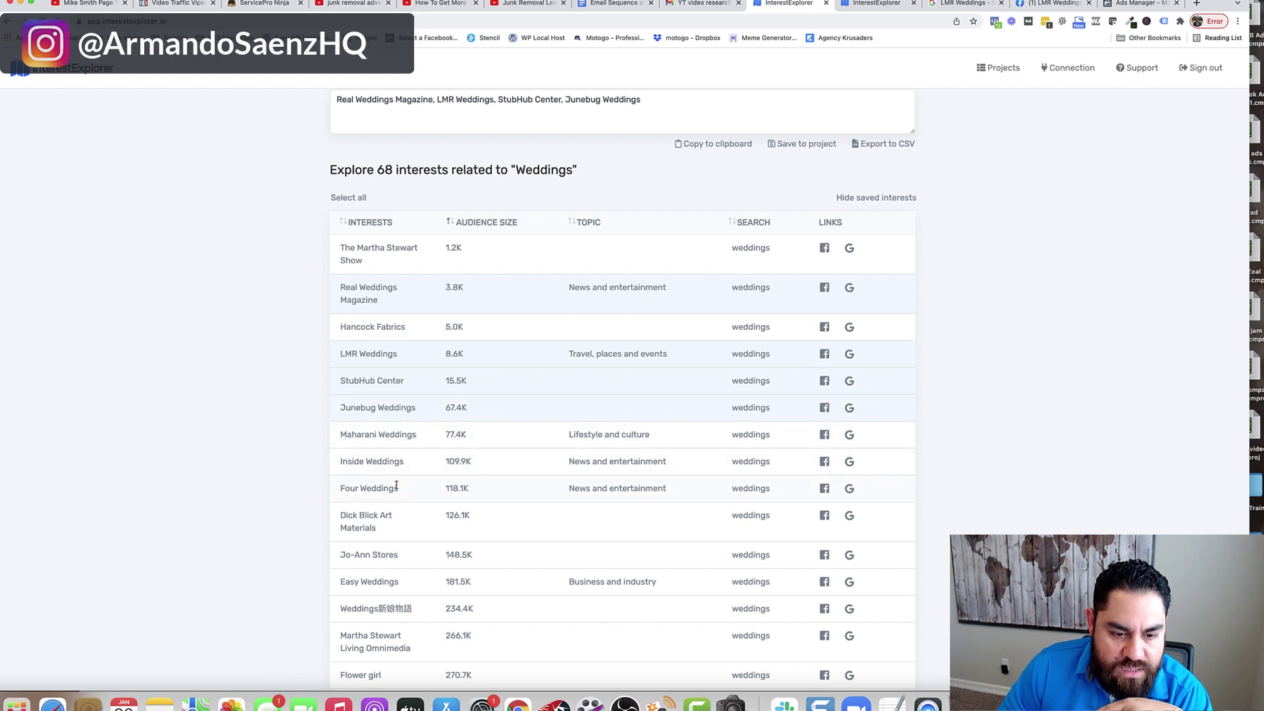
{"action": "scroll", "coordinate": [504, 271], "scroll_direction": "up", "scroll_amount": 2}
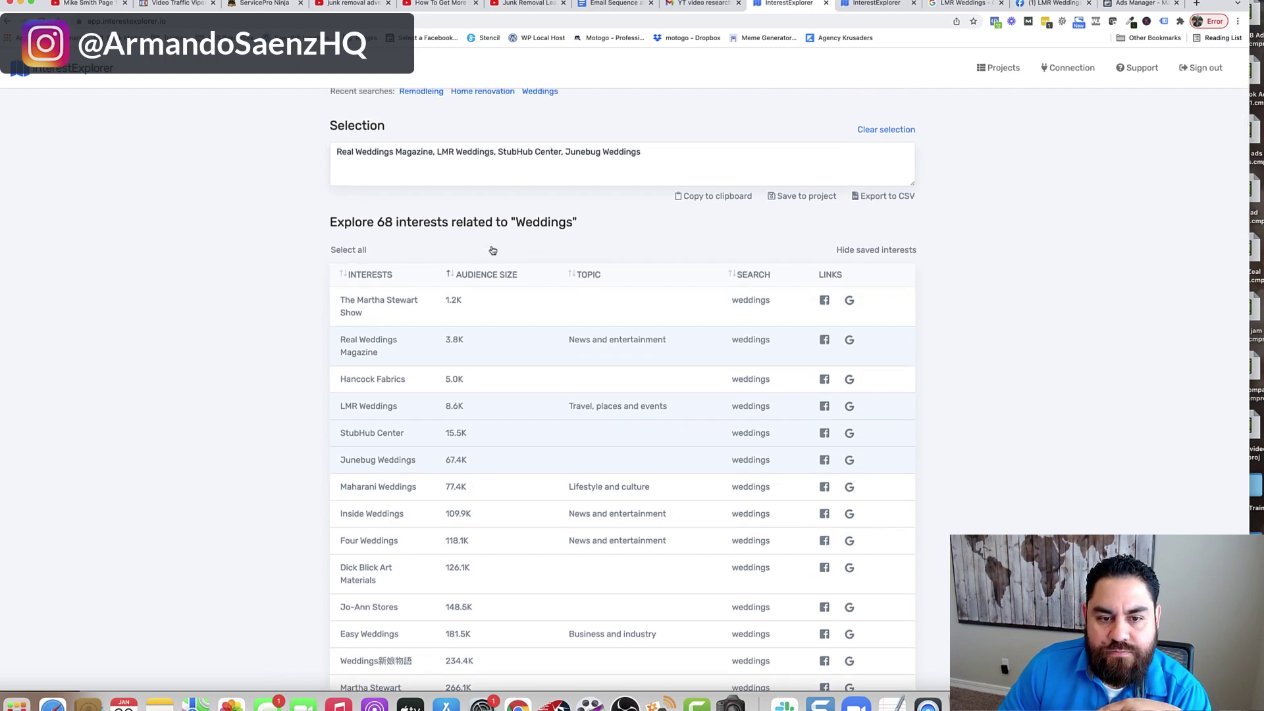
{"action": "scroll", "coordinate": [475, 272], "scroll_direction": "up", "scroll_amount": 1}
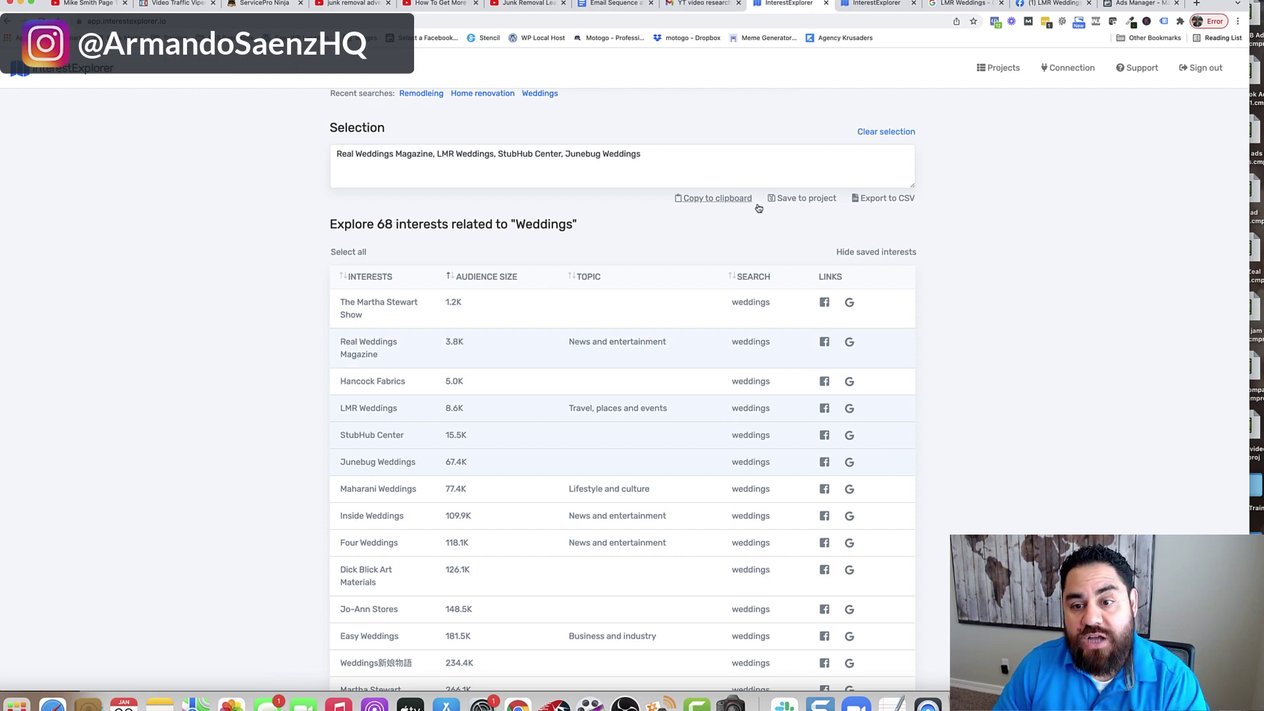
Step: View the saved projects list, review the layered detailed targeting in Ads Manager, and return to the InterestExplorer projects
{"action": "left_click", "coordinate": [1000, 69]}
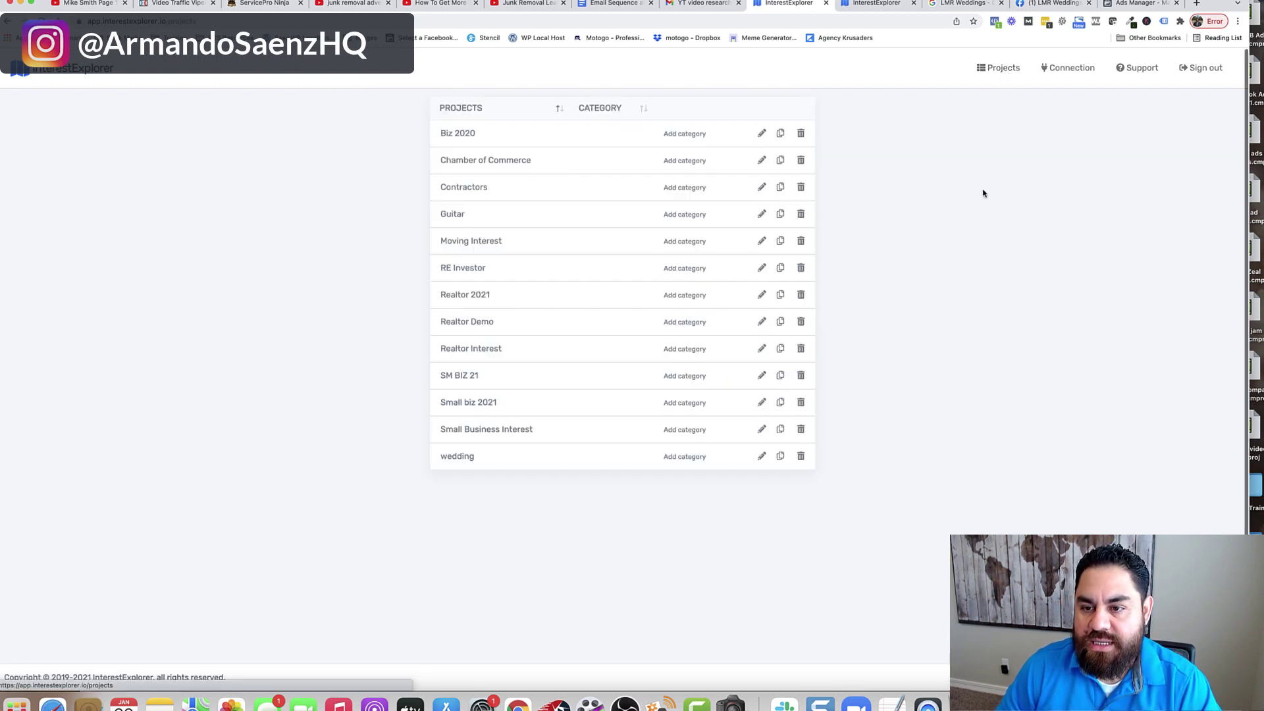
{"action": "left_click", "coordinate": [1139, 3]}
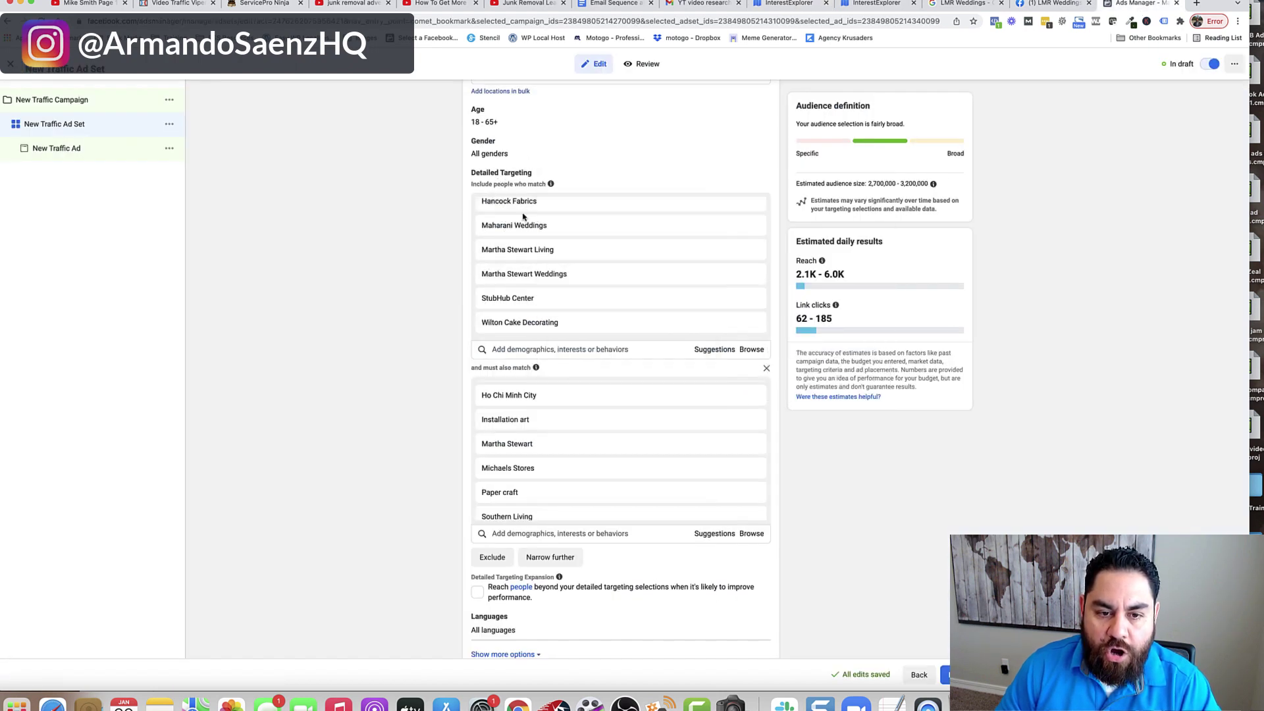
{"action": "mouse_move", "coordinate": [530, 321]}
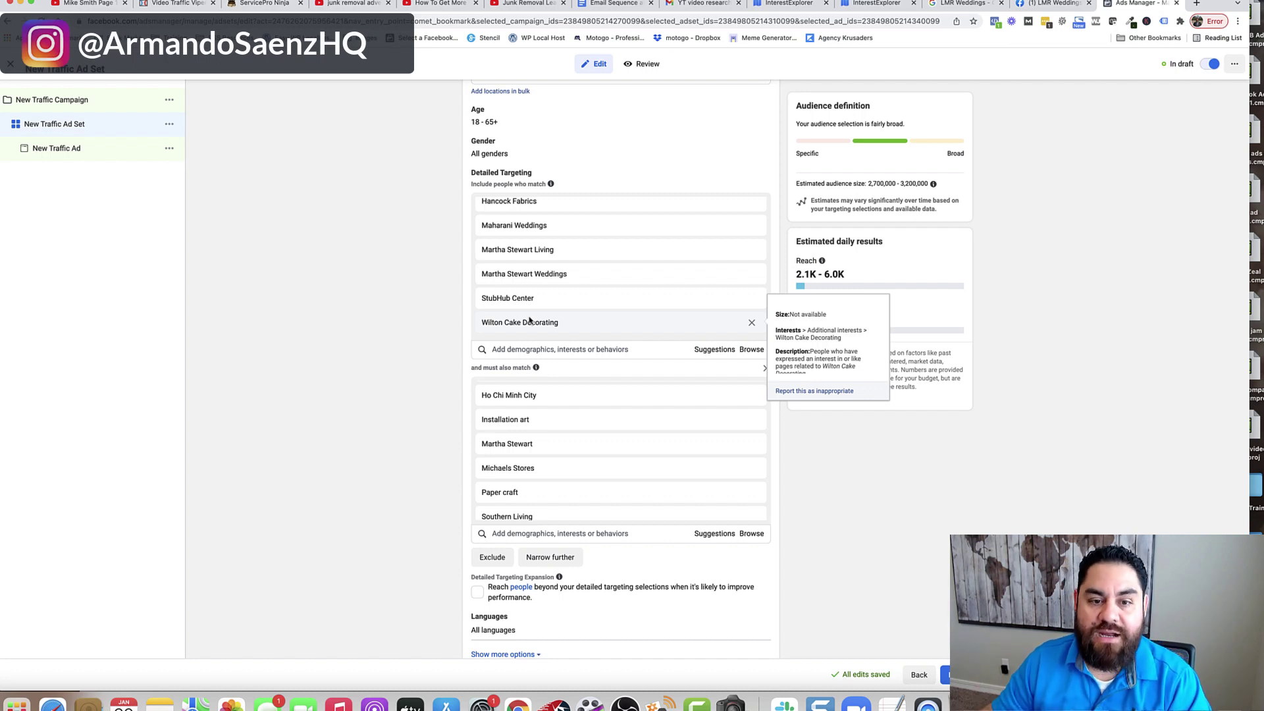
{"action": "left_click", "coordinate": [865, 5]}
{"action": "left_click", "coordinate": [784, 6]}
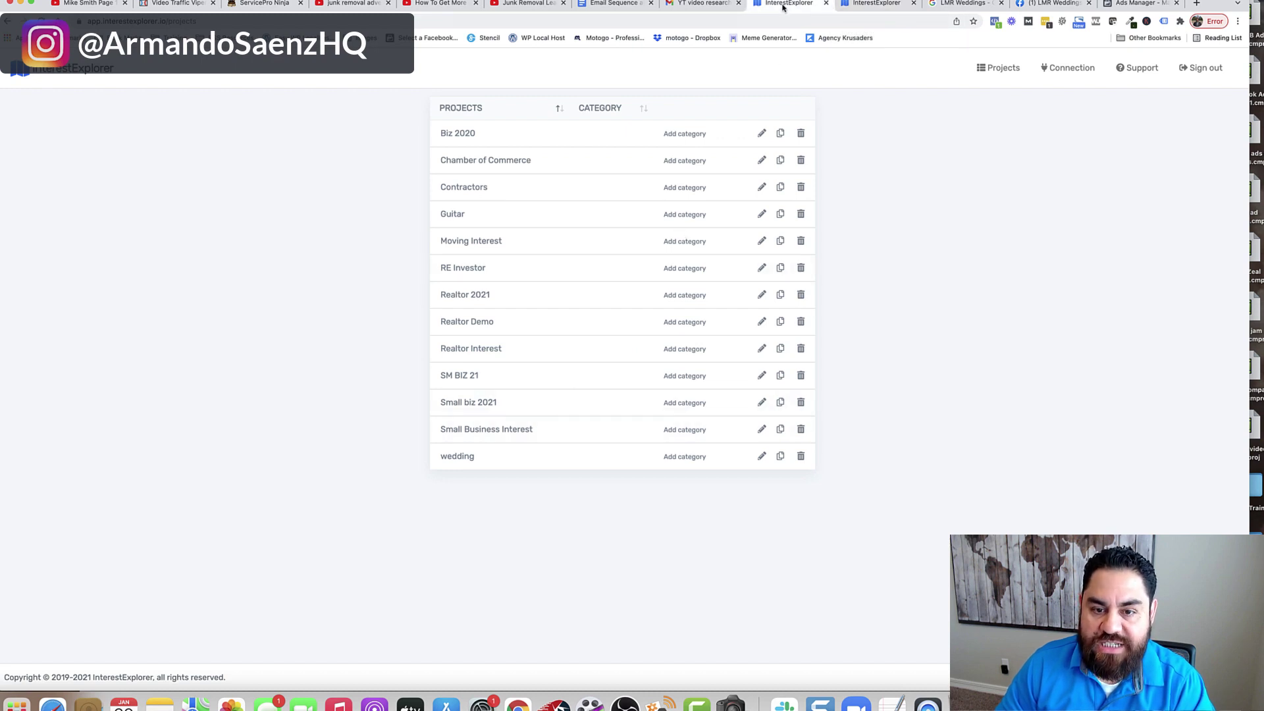